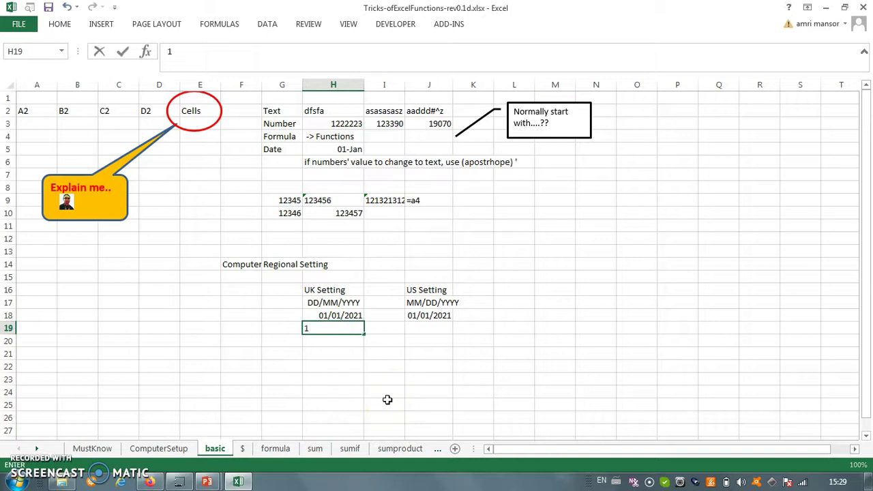
Enter the date 13/01/2021 in cell H19 under UK Setting.
type("21")
key("Return")
key("Up")
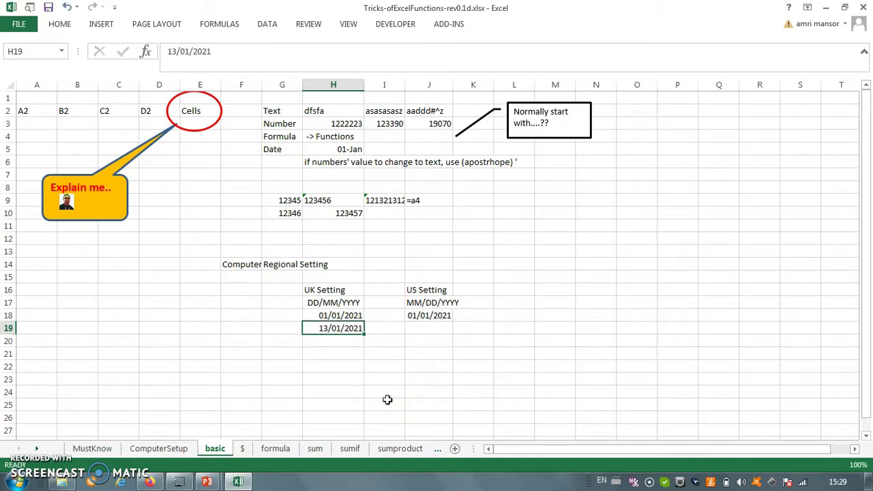
Enter the date 13/01/2021 in cell J19 under US Setting.
key("Right")
key("Right")
type("13/")
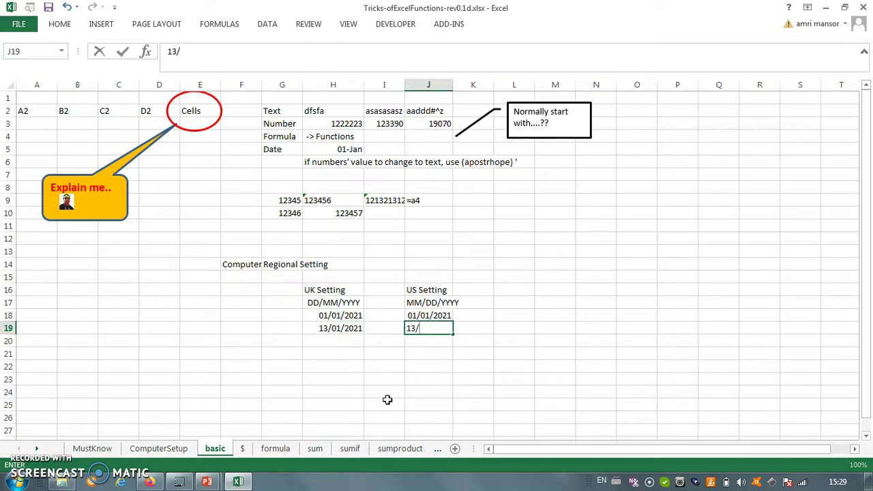
type("01/2021")
key("Return")
key("Up")
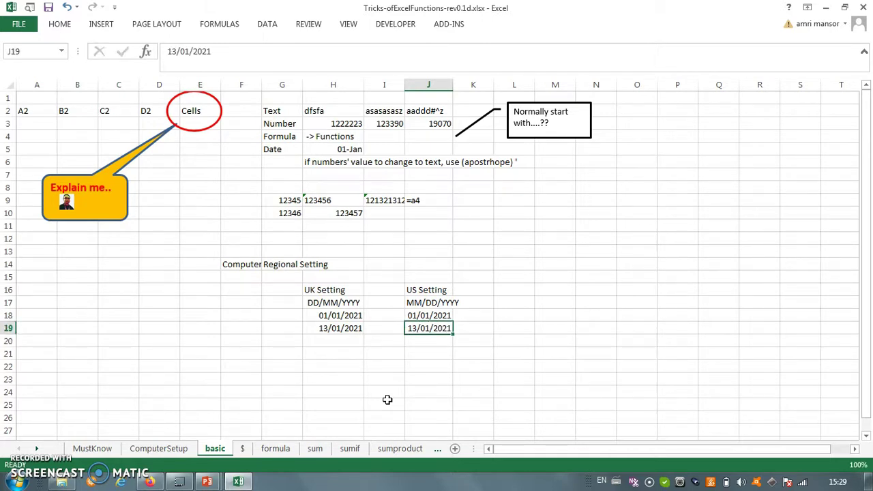
Compare the date entries in H19 and J19 under the UK and US settings.
key("Left")
key("Left")
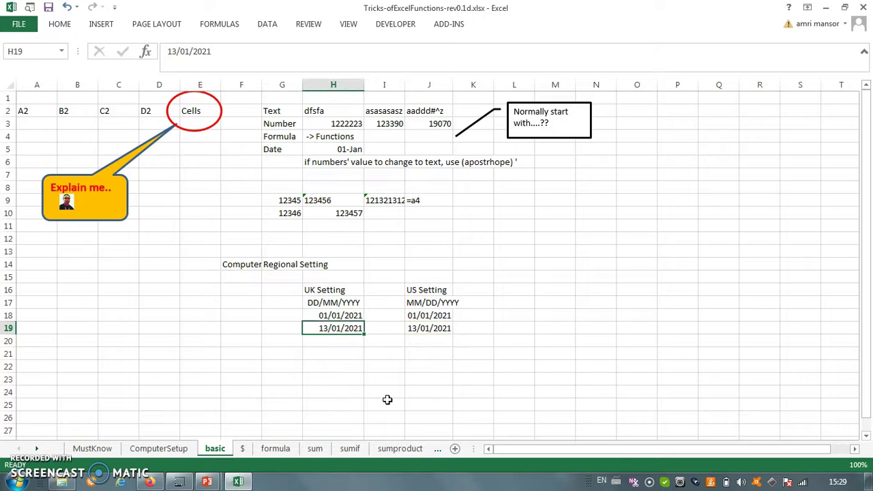
key("Return")
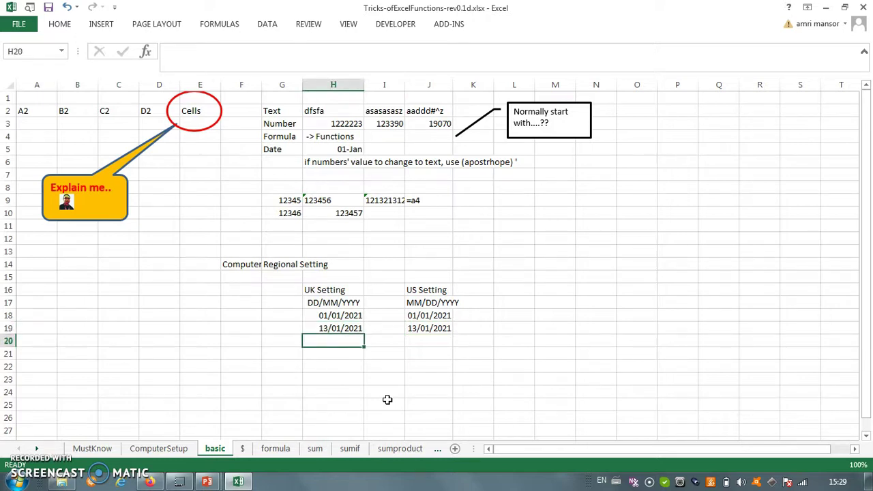
key("Up")
key("Right")
key("Right")
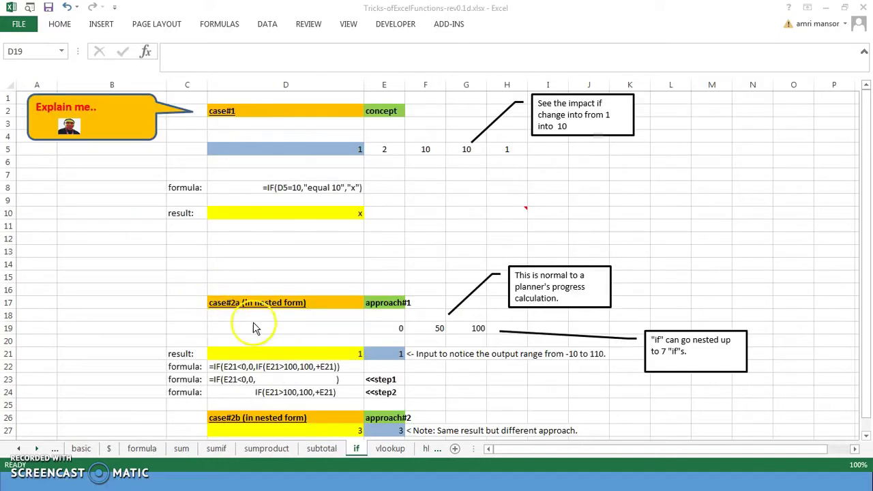
left_click(253, 326)
left_click(257, 248)
left_click(355, 455)
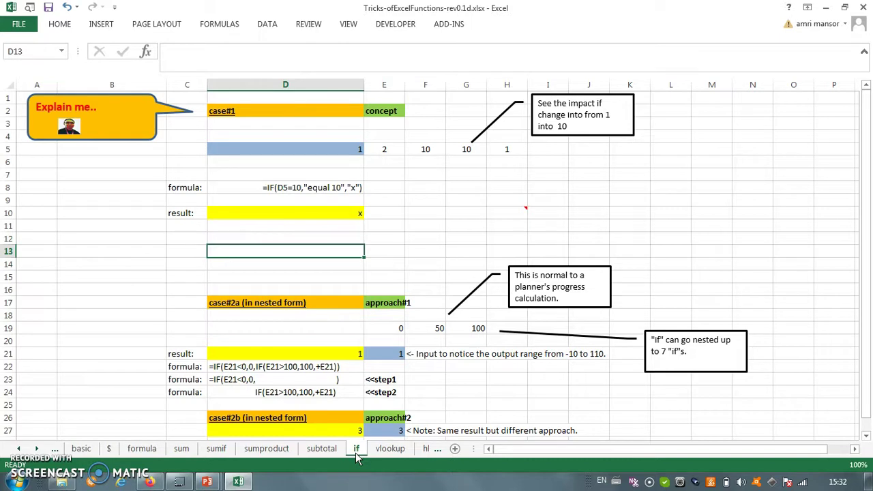
left_click(123, 302)
left_click(128, 275)
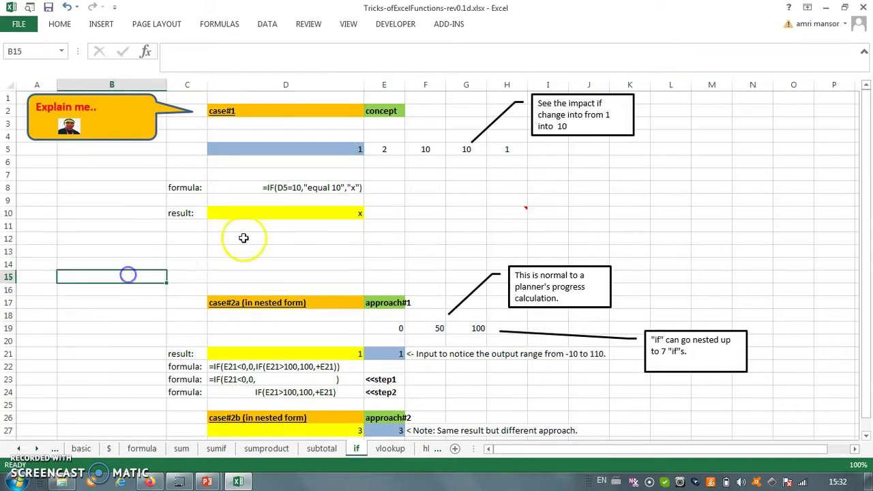
left_click(349, 238)
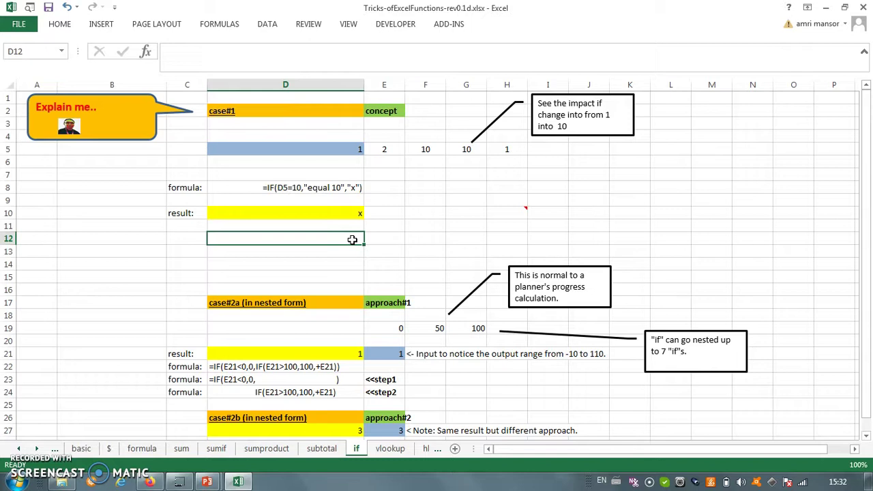
left_click(314, 269)
left_click(315, 250)
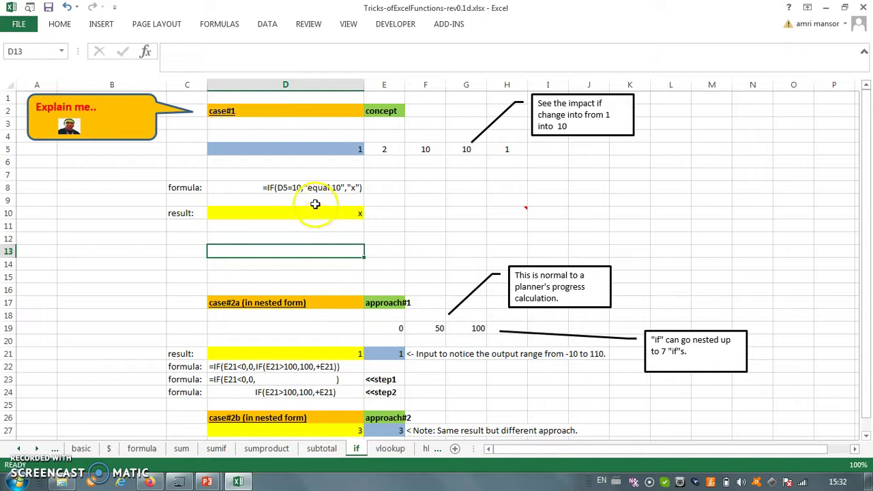
Examine the case#1 input in D5 and the logical test, true value and false value of the IF formula in D10.
left_click(318, 146)
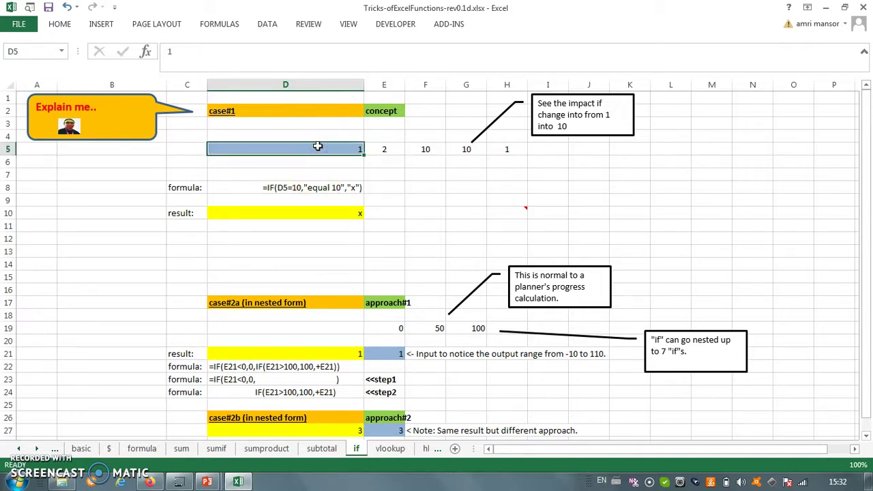
left_click(292, 214)
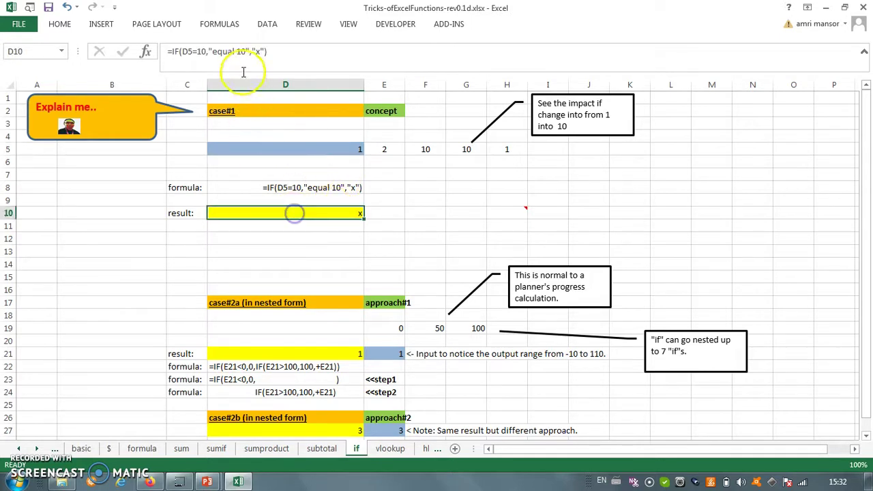
left_click(177, 52)
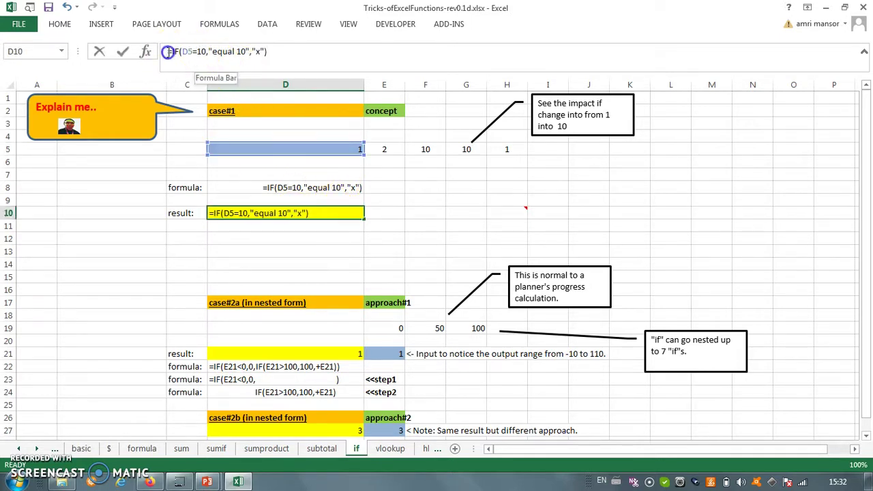
left_click_drag(177, 52, 185, 54)
left_click(193, 51)
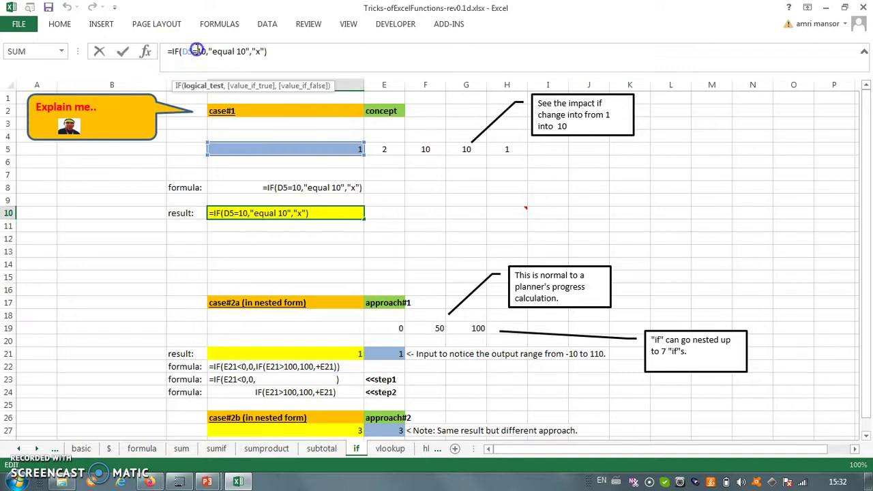
left_click(273, 52)
double_click(202, 52)
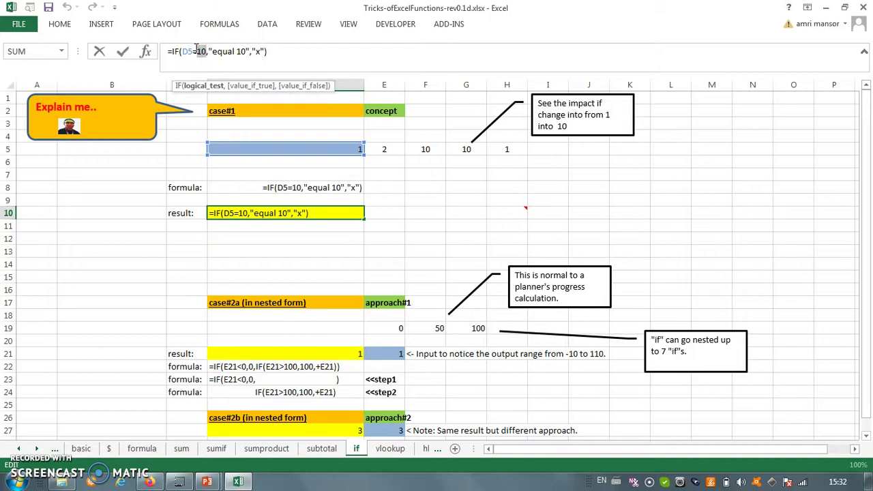
double_click(232, 51)
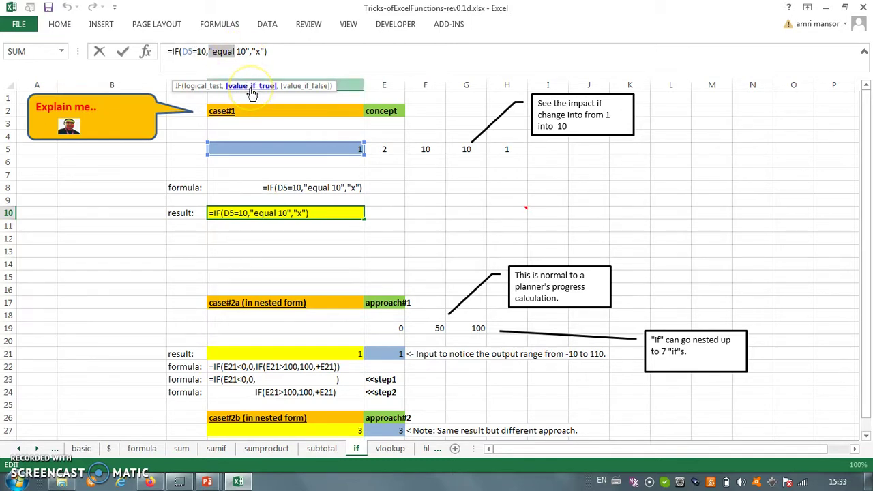
left_click(260, 47)
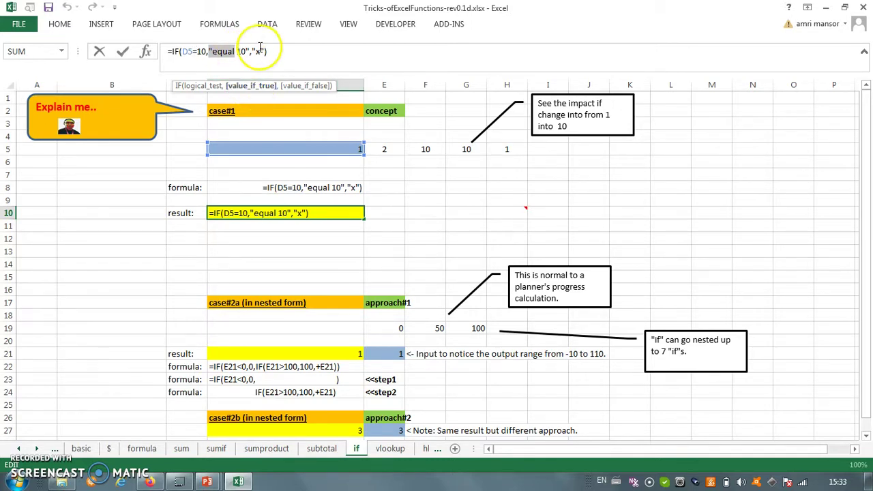
double_click(259, 51)
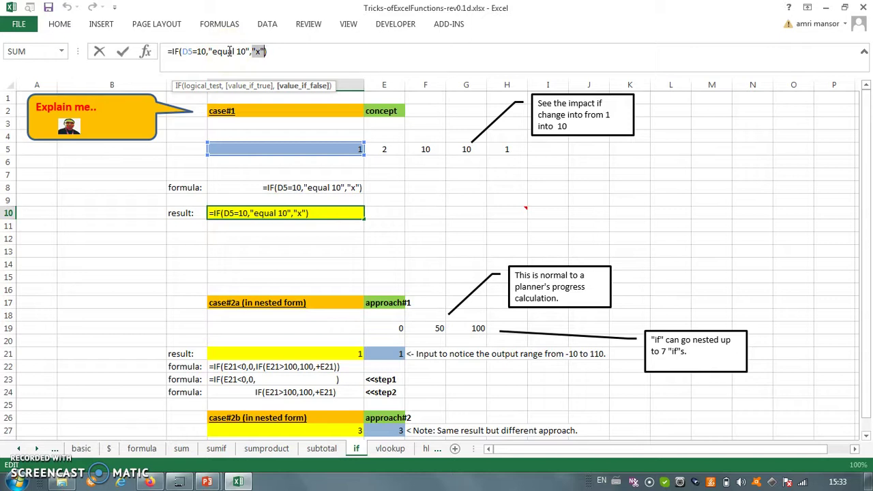
key("Return")
Set the case#1 input in cell D5 to 10 to test the IF formula's true condition.
left_click(341, 156)
type("10")
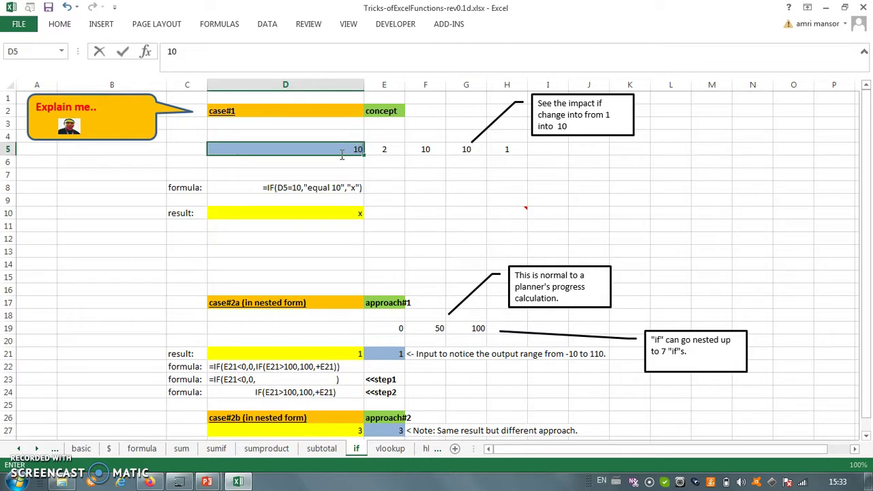
key("Return")
key("Up")
key("Down")
key("Down")
key("Down")
key("Down")
key("Down")
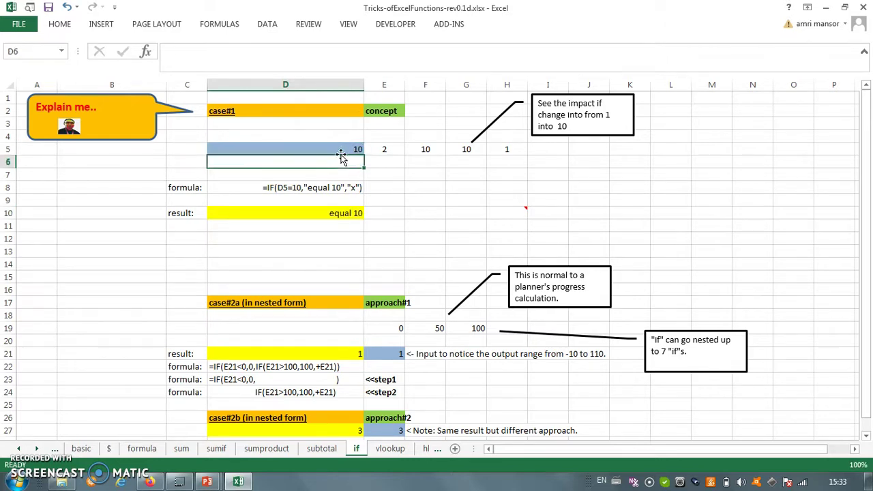
key("Up")
key("Up")
key("Up")
key("Up")
key("Up")
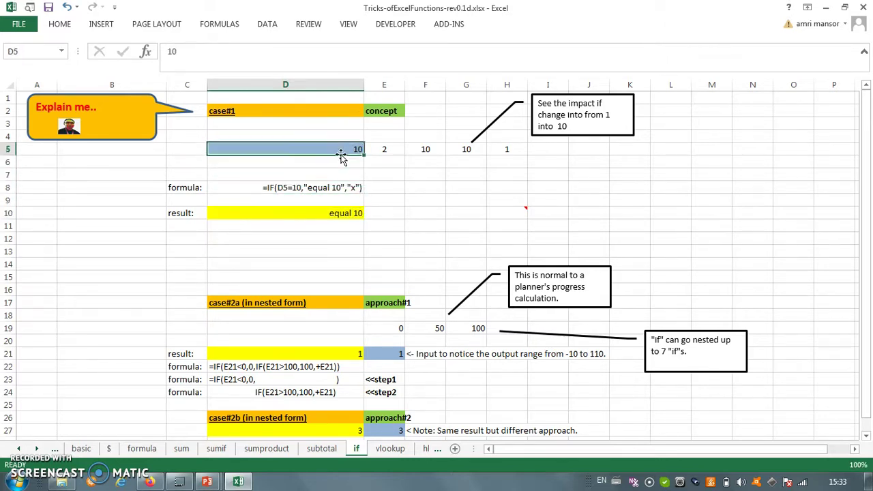
Set the case#1 input in cell D5 to 43 and select the result cell D10.
key("Up")
key("Down")
type("43")
key("Return")
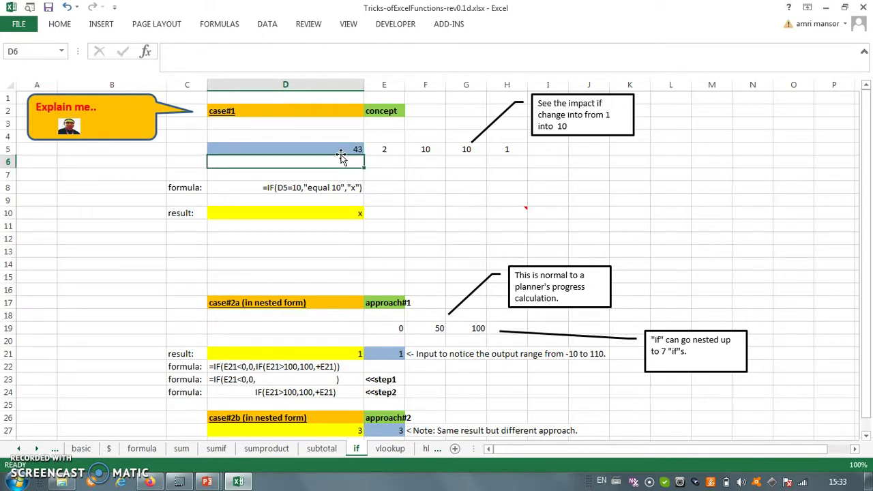
key("Down")
key("Down")
key("Down")
key("Down")
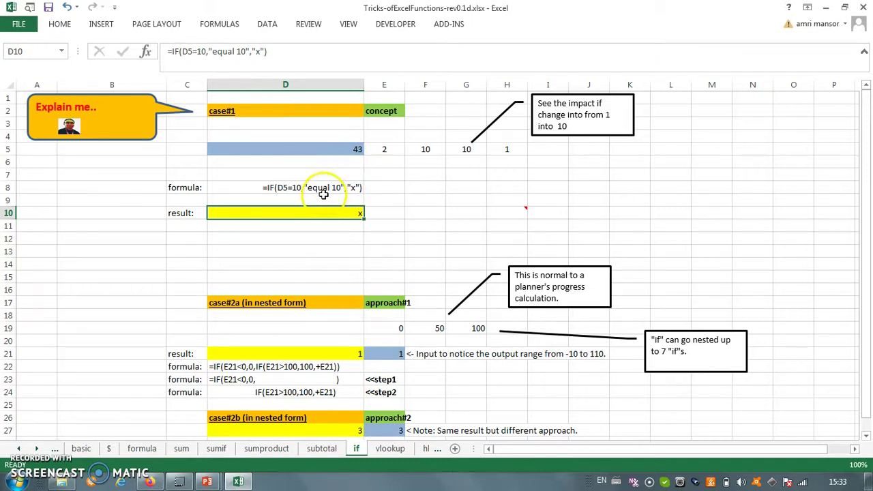
left_click(324, 226)
left_click(329, 200)
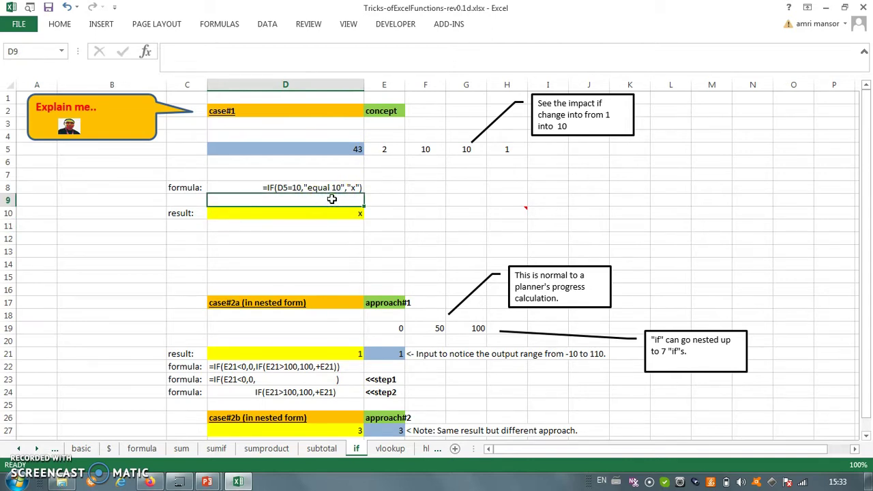
left_click(269, 162)
left_click(382, 212)
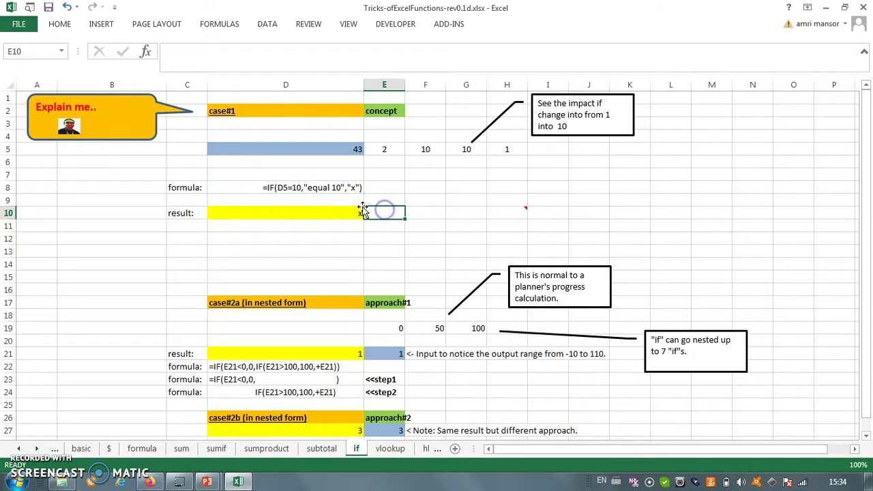
left_click(353, 215)
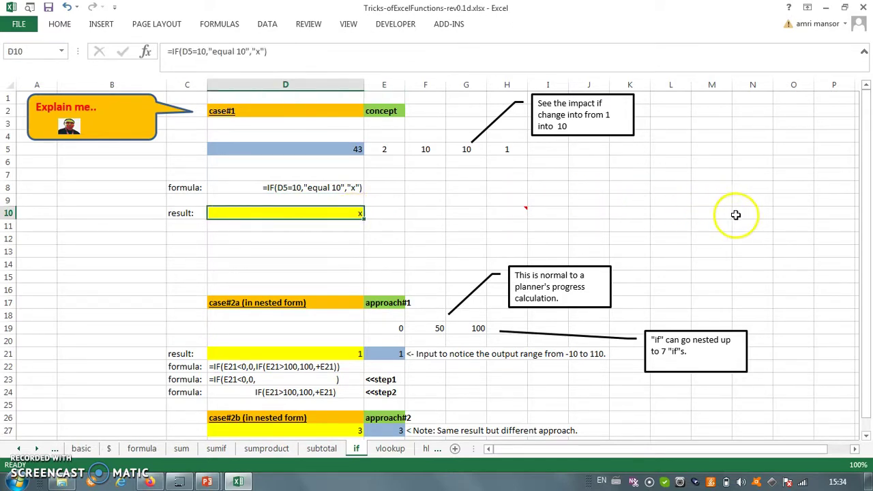
Enter the plain text x in cell P10 and return to the formula result in D10.
left_click(834, 213)
type("x")
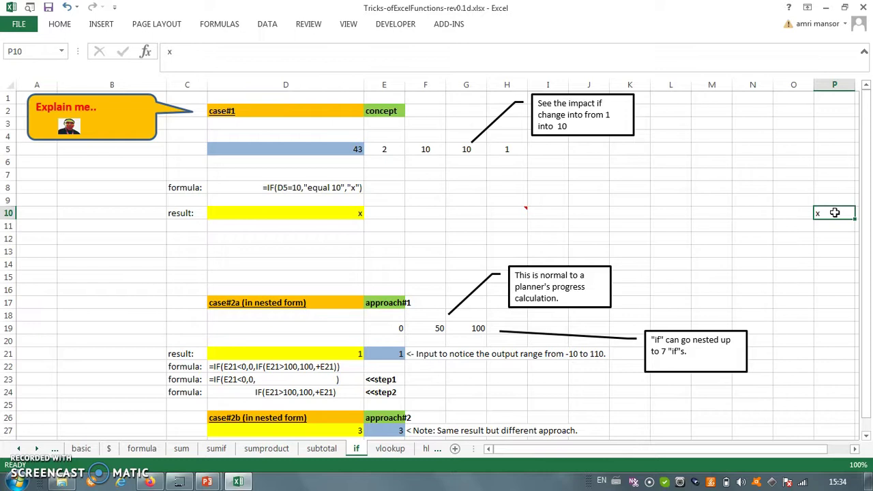
key("Left")
key("Left")
key("Left")
key("Left")
key("Left")
key("Left")
key("Left")
key("Left")
key("Left")
key("Left")
key("Left")
key("Left")
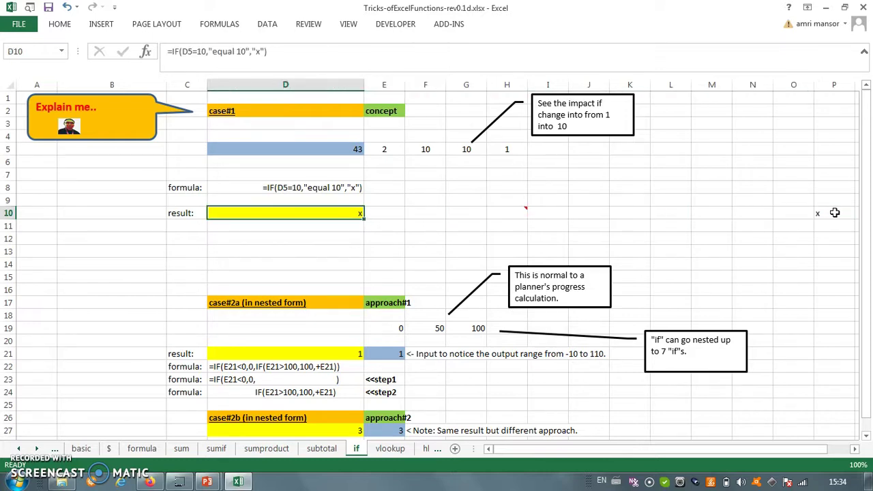
key("ctrl+c")
key("Right")
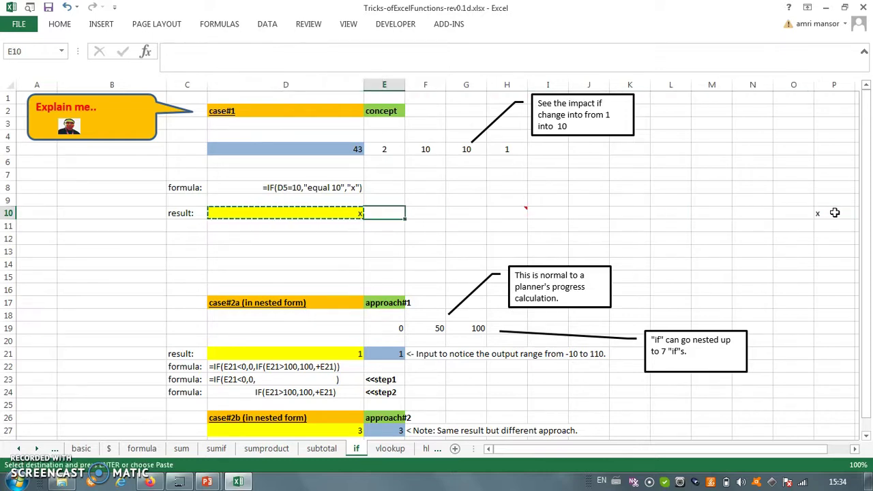
key("Right")
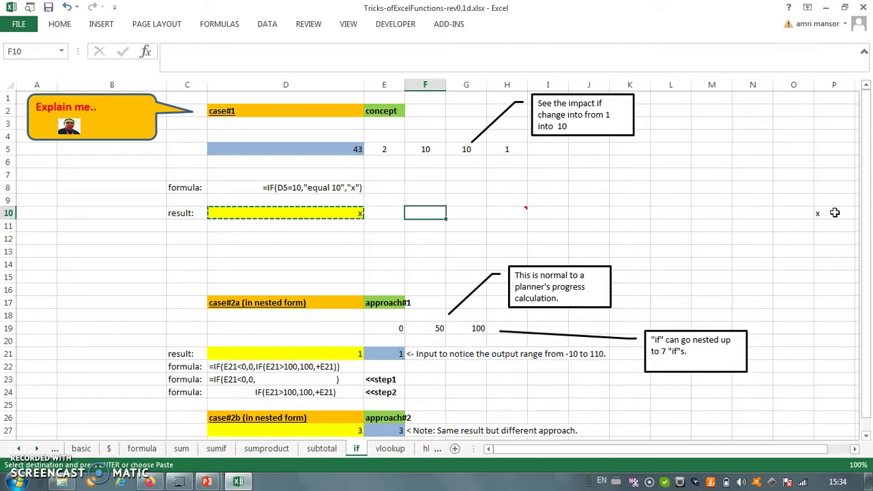
key("Escape")
Compare the contents of the formula result cell D10 with those of the text cell P10.
key("Left")
key("Right")
key("Right")
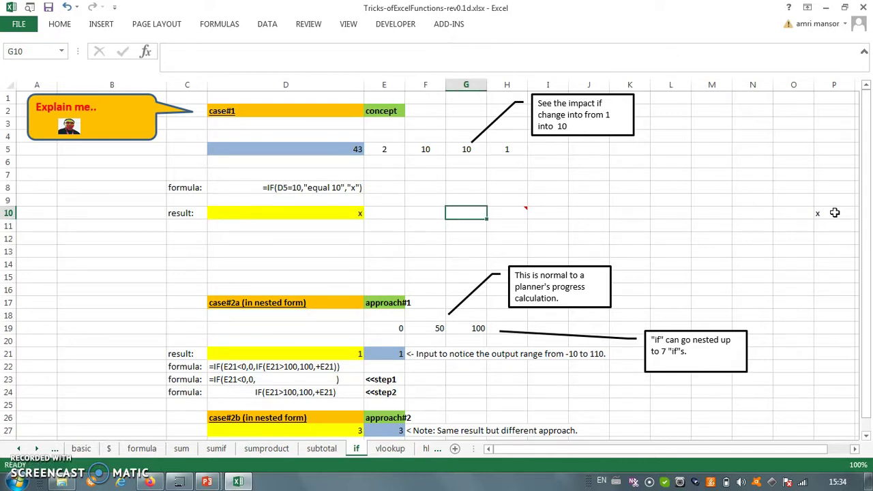
key("Right")
key("Left")
key("Left")
key("Left")
key("Left")
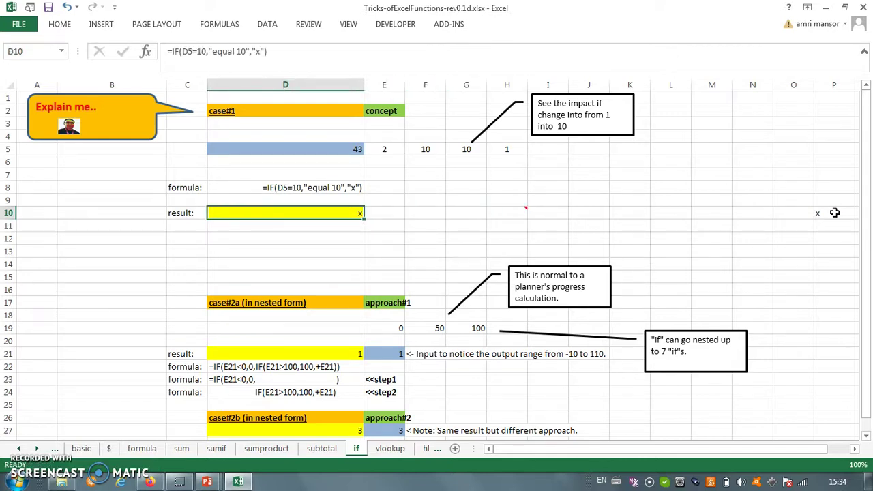
key("Right")
key("Right")
key("Right")
key("Right")
key("Right")
key("Right")
key("Right")
key("Right")
key("Right")
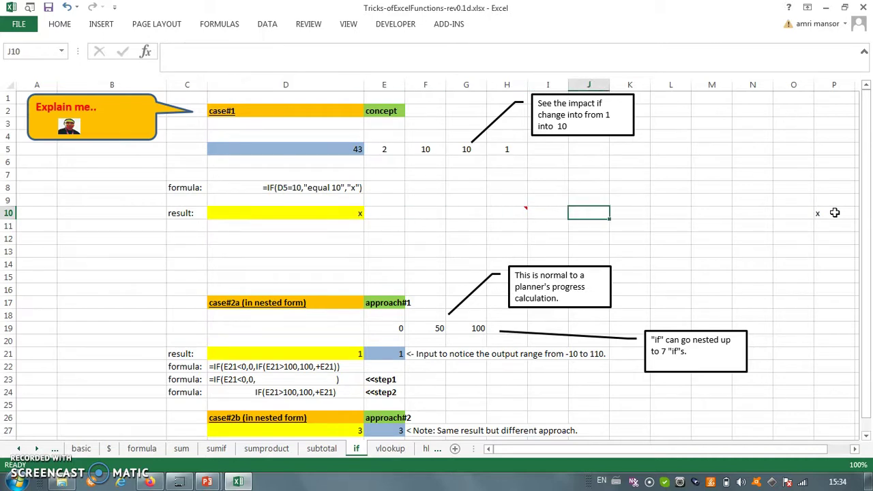
key("Right")
key("Right")
key("Right")
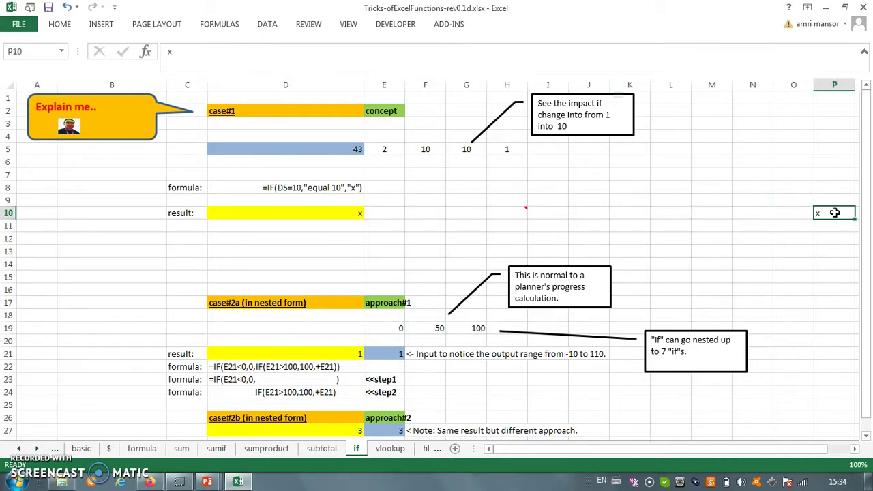
Clear cell P10 and enter the text x in it again.
key("BackSpace")
key("Return")
key("Up")
type("x")
key("Return")
key("Up")
Go back from P10 to D10 to examine the formula behind the case#1 result.
key("Left")
key("Left")
key("Left")
key("Left")
key("Left")
key("Left")
key("Left")
key("Left")
key("Left")
key("Left")
key("Left")
key("Left")
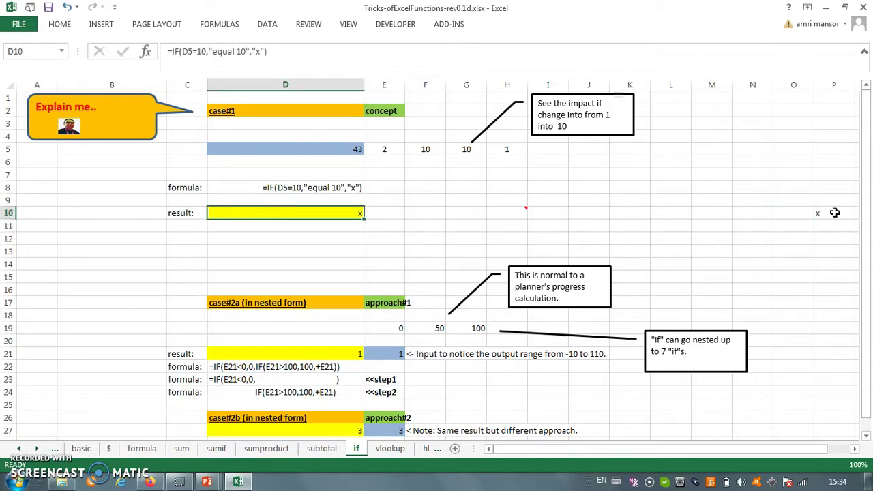
Copy the IF formula from D10 across the row into E10:P10.
key("ctrl+c")
key("Right")
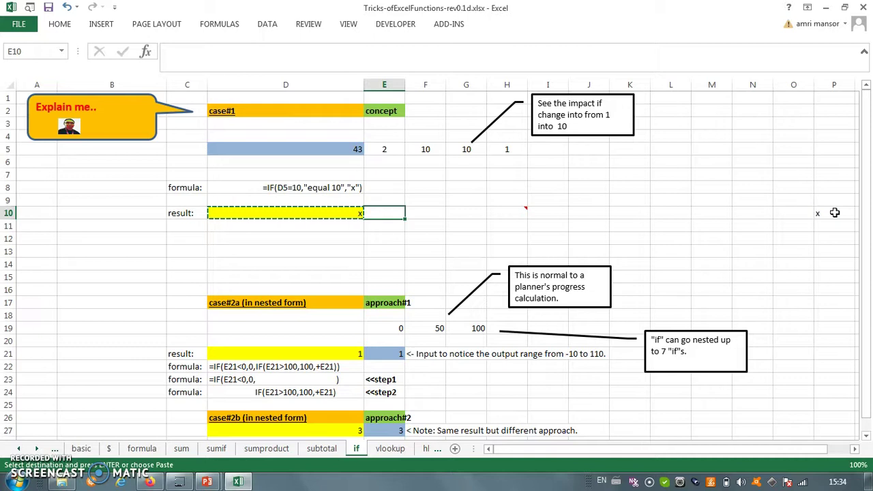
left_click(835, 213, "shift")
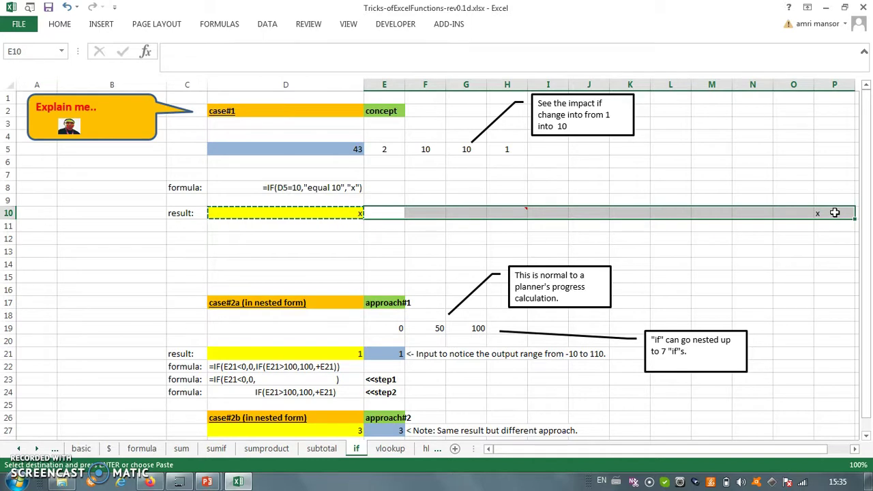
key("Return")
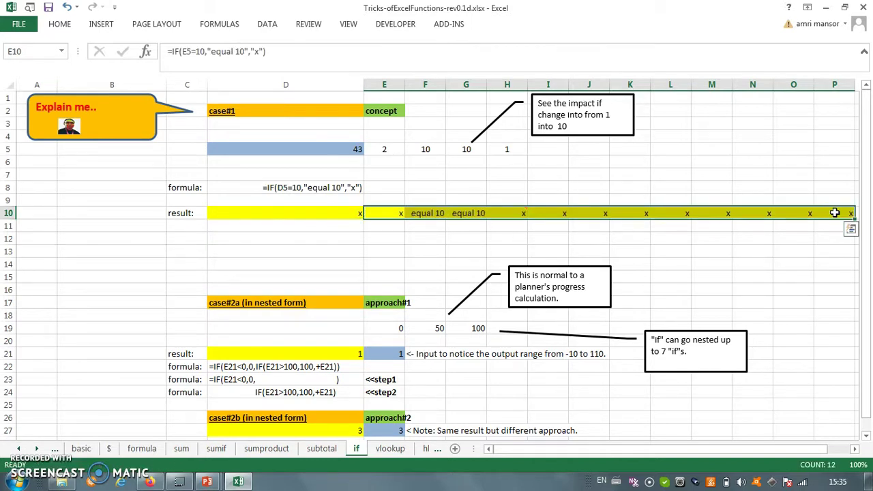
Check the copied IF formulas along row 10 from E10 to P10, and return to D10.
key("Left")
key("Right")
key("Right")
key("Right")
key("Right")
key("Right")
key("Right")
key("Right")
key("Right")
key("Right")
key("Right")
key("Right")
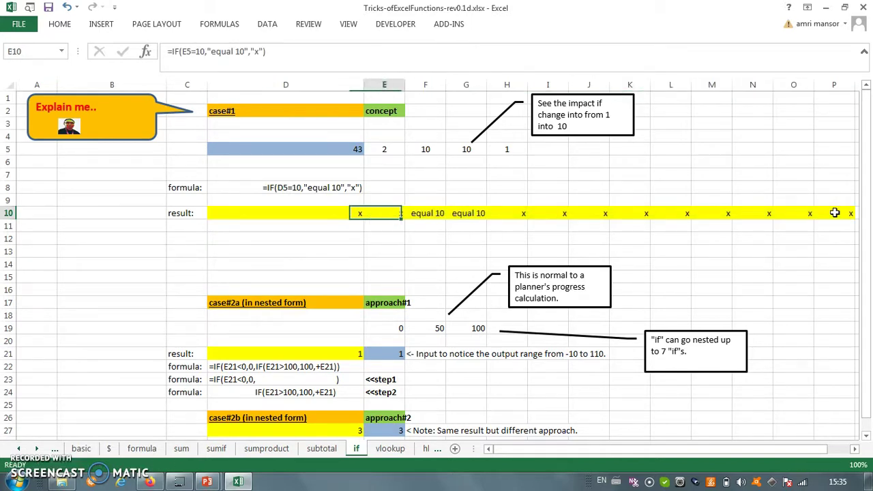
key("Right")
key("Right")
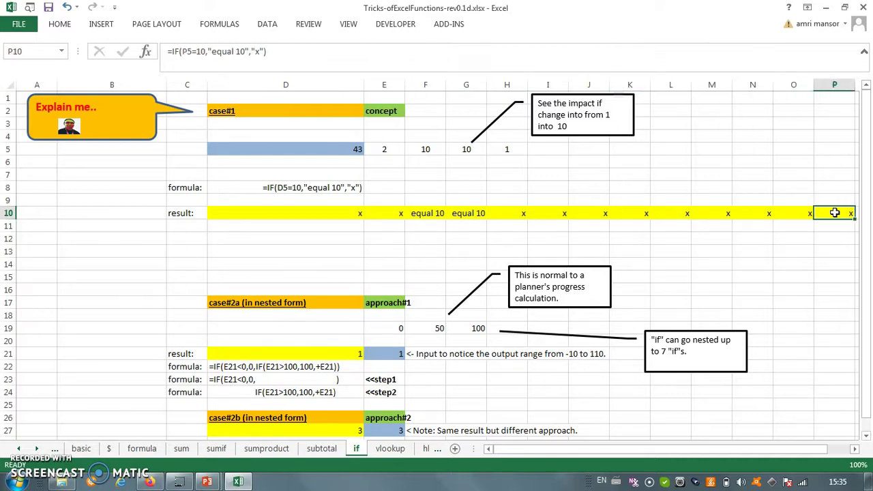
key("Left")
key("Left")
key("Left")
key("Left")
key("Left")
key("Left")
key("Left")
key("Left")
key("Left")
key("Left")
key("Left")
key("Left")
key("Left")
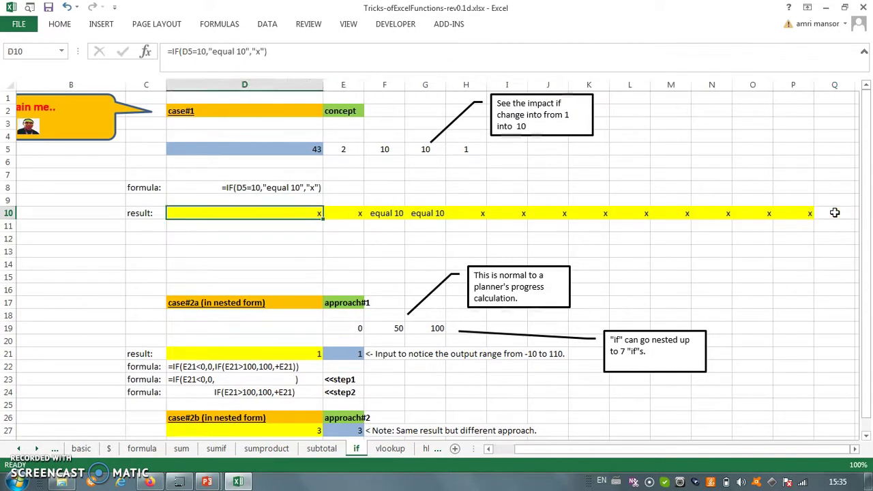
Clear the contents of I10:P10 while keeping the fill, and move down to the case#2a section.
key("Right")
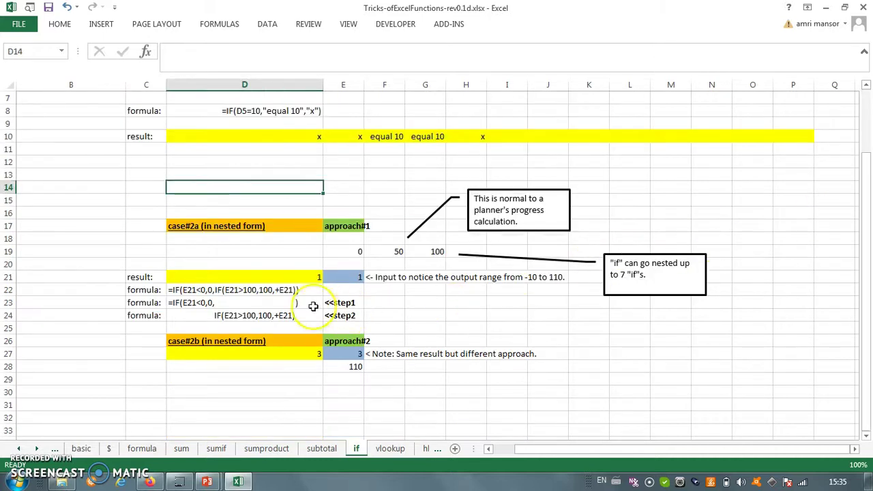
left_click(245, 262)
left_click(247, 248)
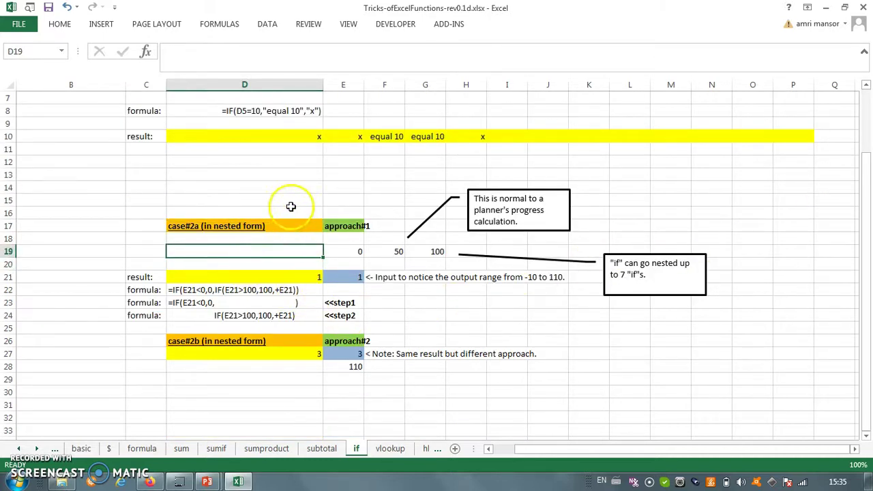
Review the case#1 input in D5 and the written-out IF formula in D8.
scroll(291, 206, "up", 2)
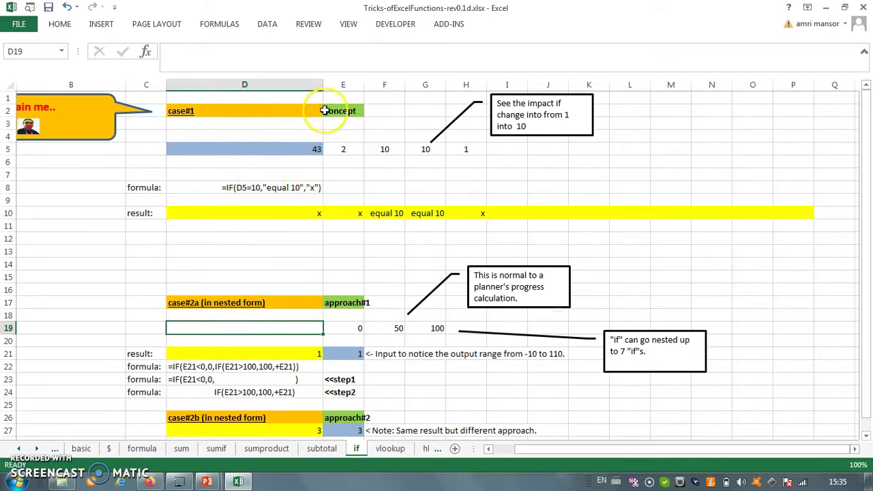
left_click(297, 150)
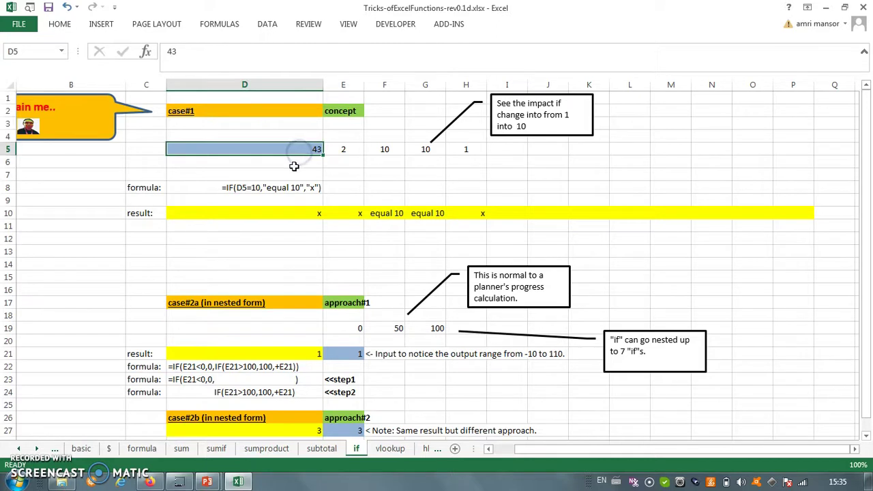
left_click(285, 187)
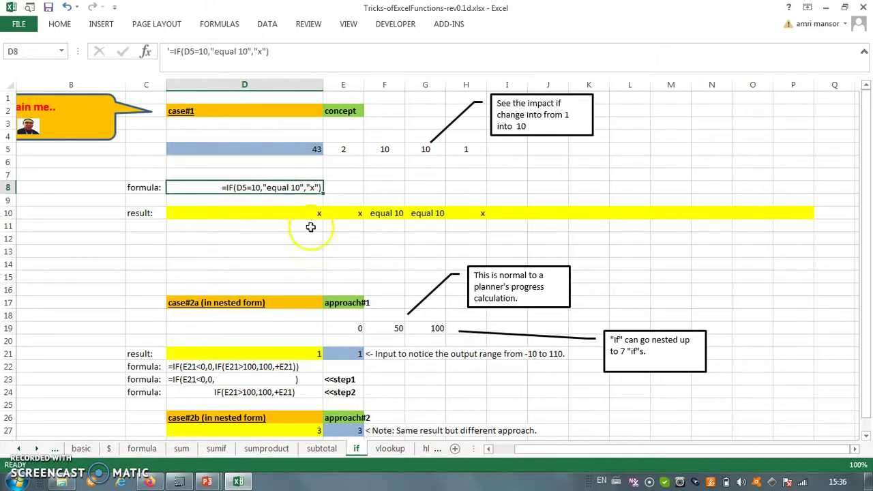
Compare the approach#1 heading of case#2a with the approach#2 heading of case#2b.
scroll(308, 319, "down", 1)
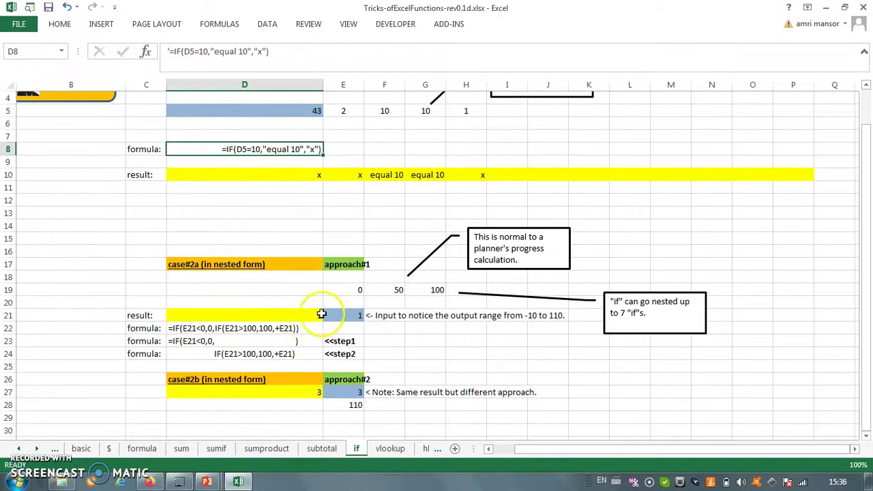
left_click(349, 272)
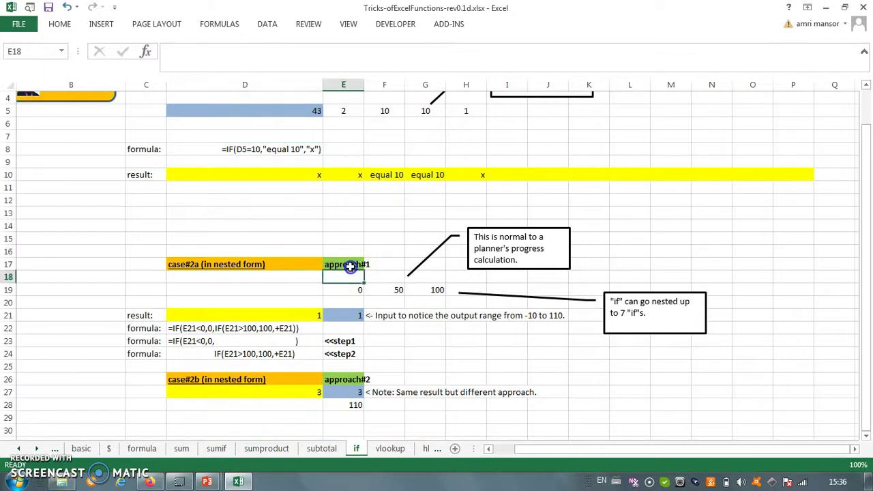
left_click(349, 267)
left_click(348, 380)
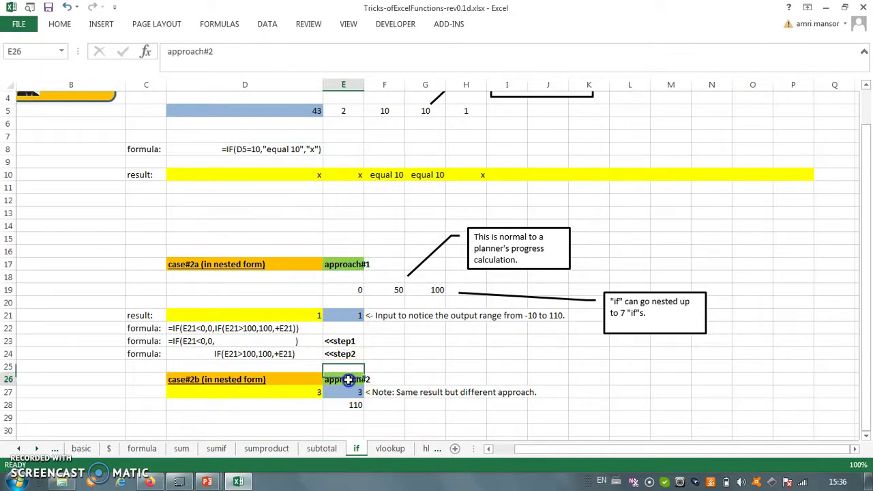
left_click(345, 263)
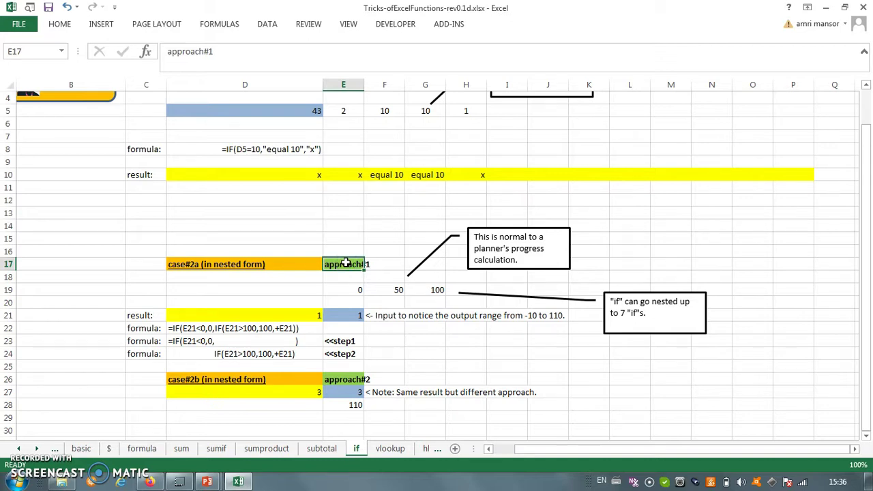
Examine the case#2b input in E27 and the nested IF formula in D27.
left_click(341, 301)
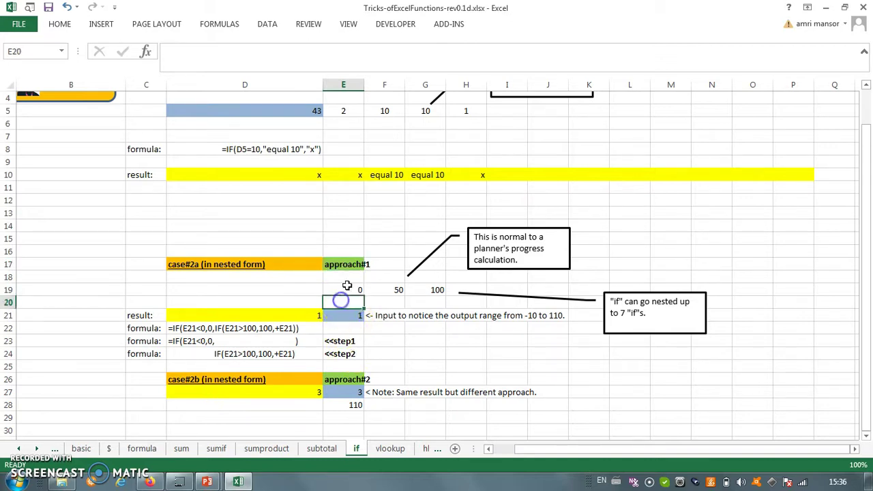
left_click(348, 380)
left_click(351, 391)
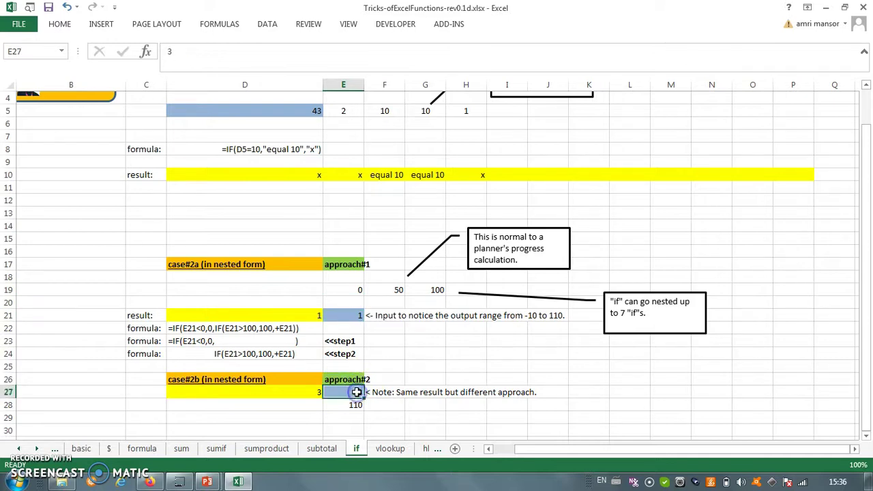
left_click(317, 392)
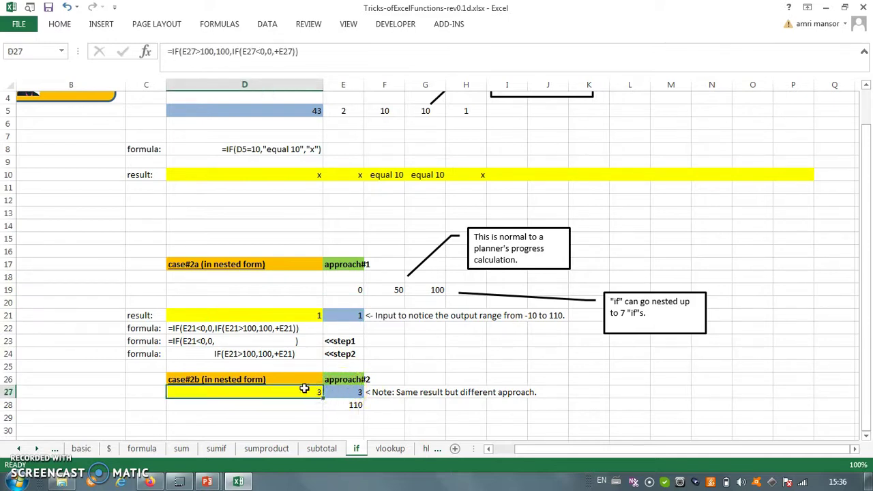
left_click(309, 396)
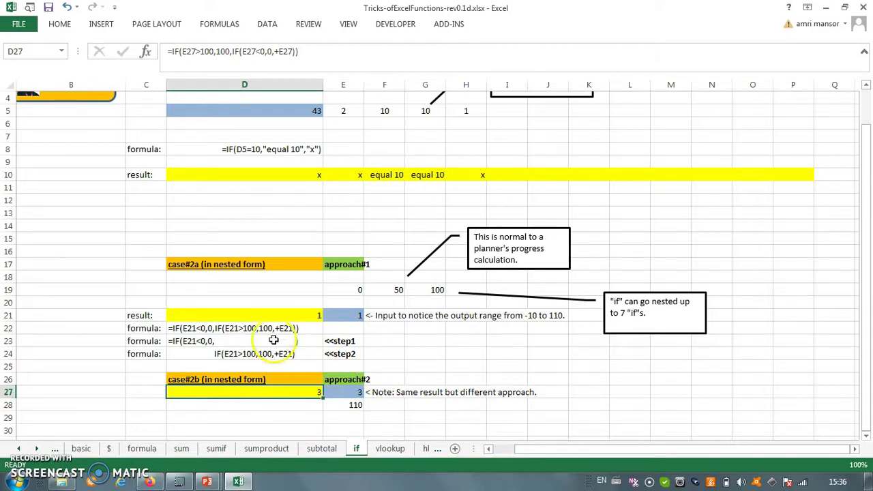
Go back to the case#2a heading in D17 and review its nested-form example.
left_click(280, 317)
left_click(287, 292)
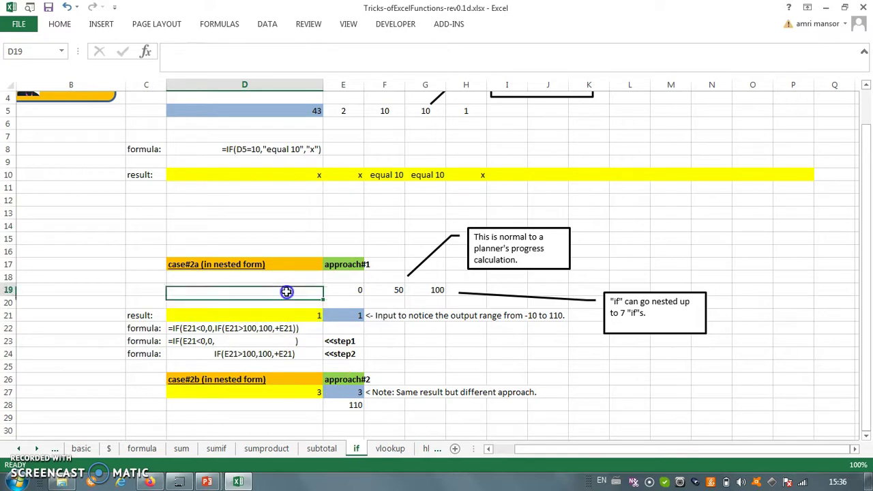
scroll(286, 291, "up", 1)
left_click(286, 300)
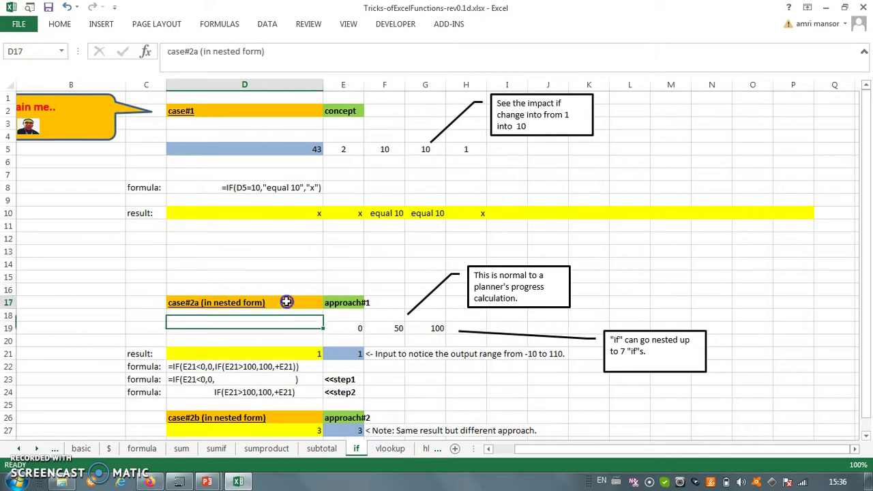
scroll(293, 313, "down", 1)
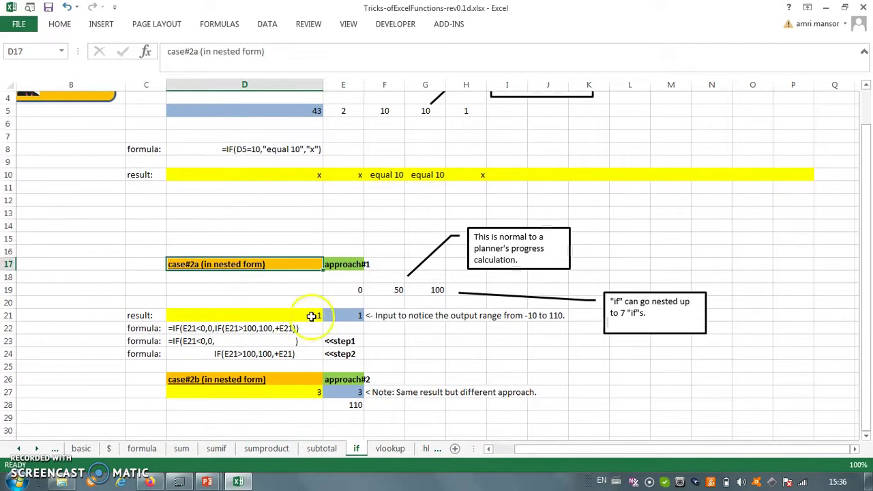
scroll(344, 286, "up", 1)
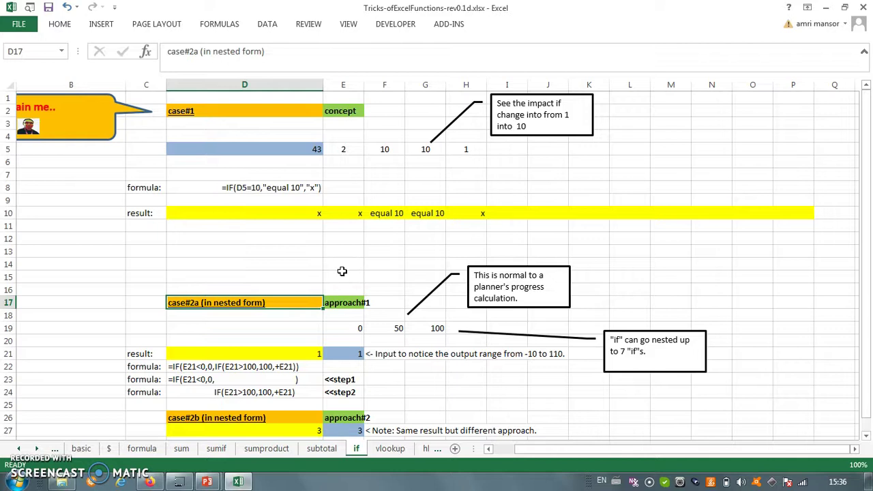
left_click(271, 265)
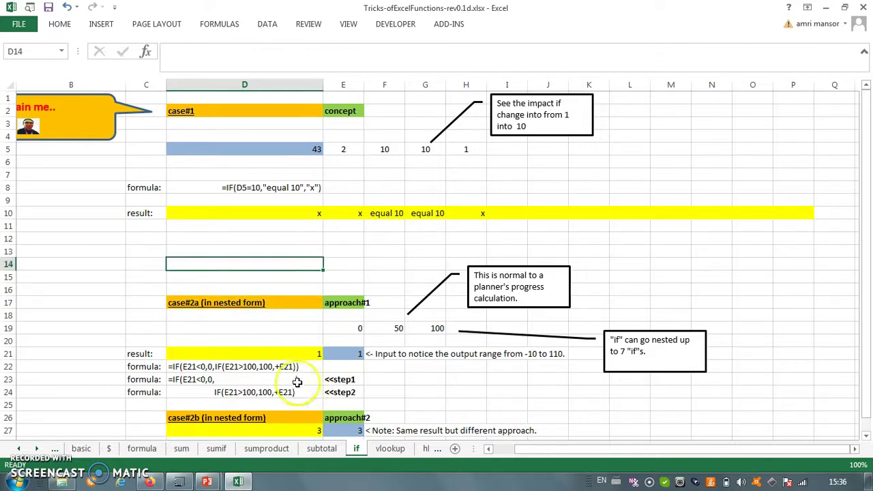
Inspect the case#2a input in E21 and the nested IF formula in D21, leaving the formula as it is.
left_click(343, 355)
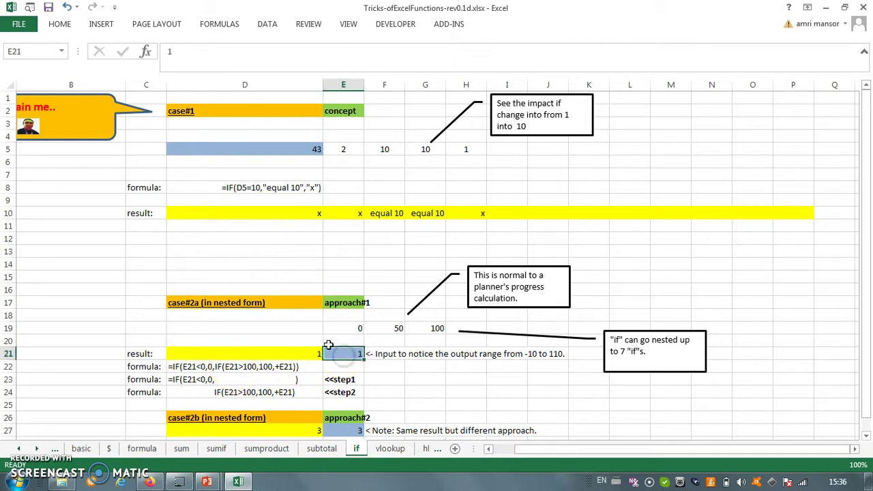
left_click(314, 354)
left_click(336, 47)
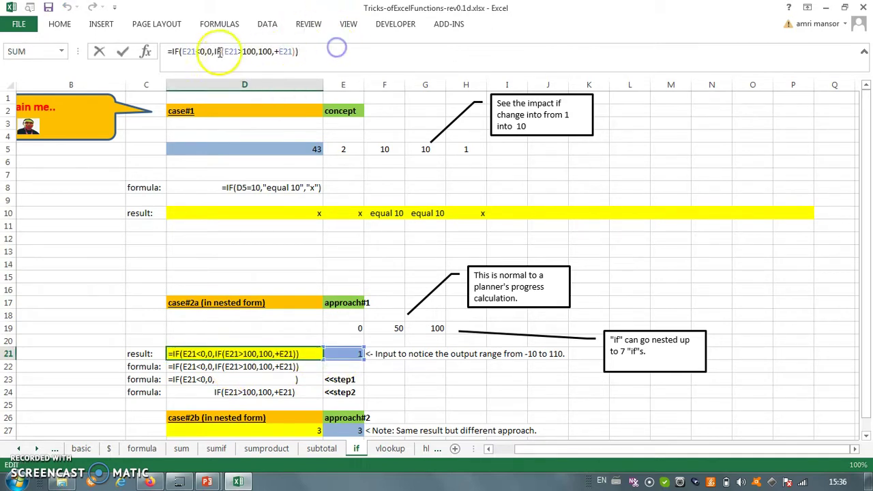
left_click(174, 51)
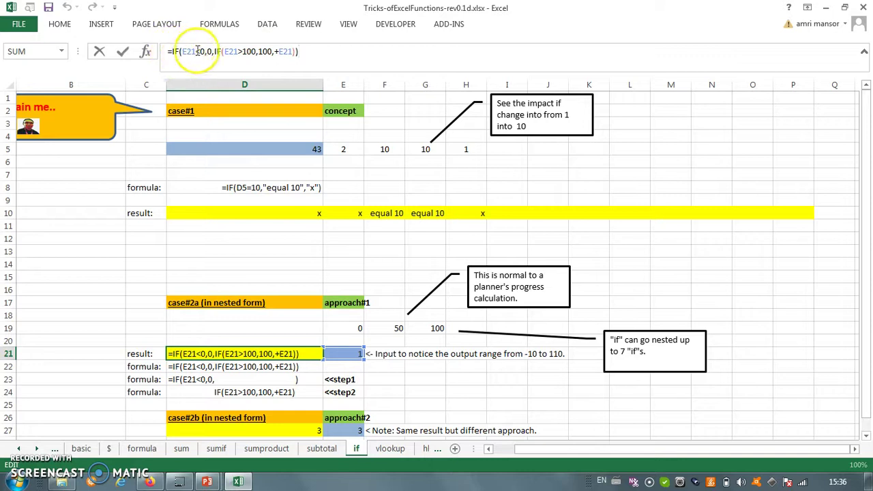
key("Escape")
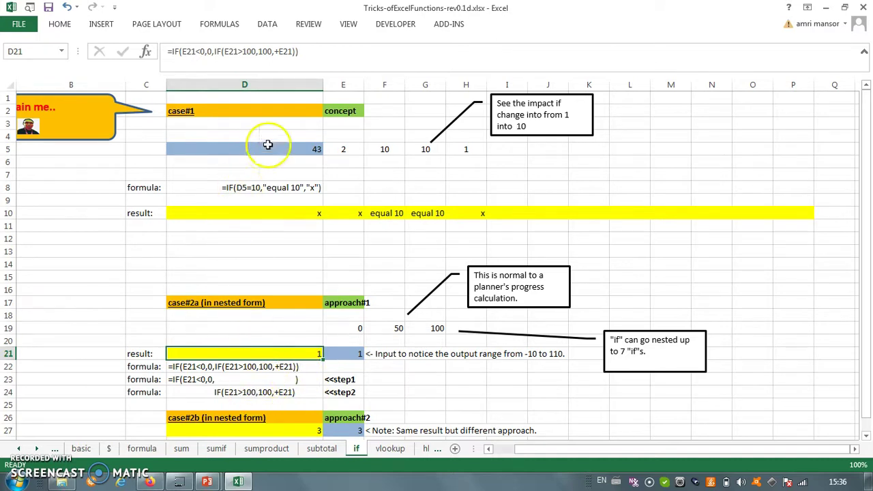
Examine the written-out nested IF formula in D22 without editing it.
left_click(270, 391)
left_click(278, 366)
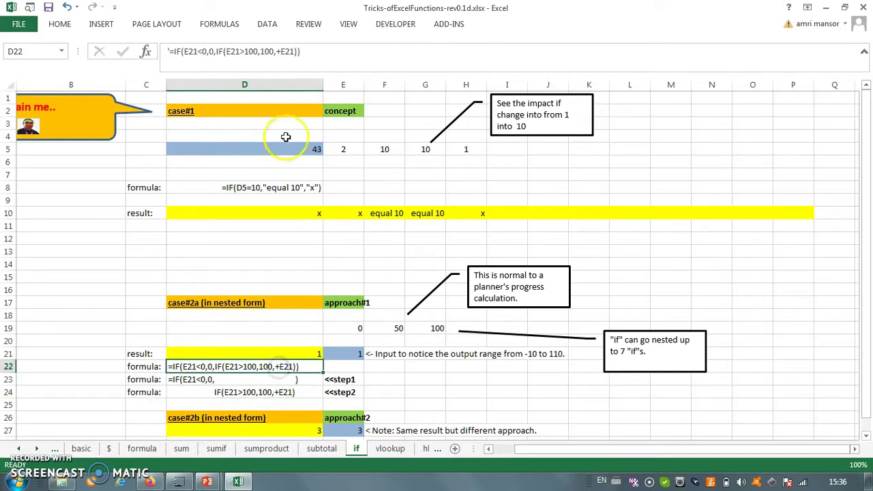
left_click(308, 52)
key("Escape")
scroll(249, 351, "down", 1)
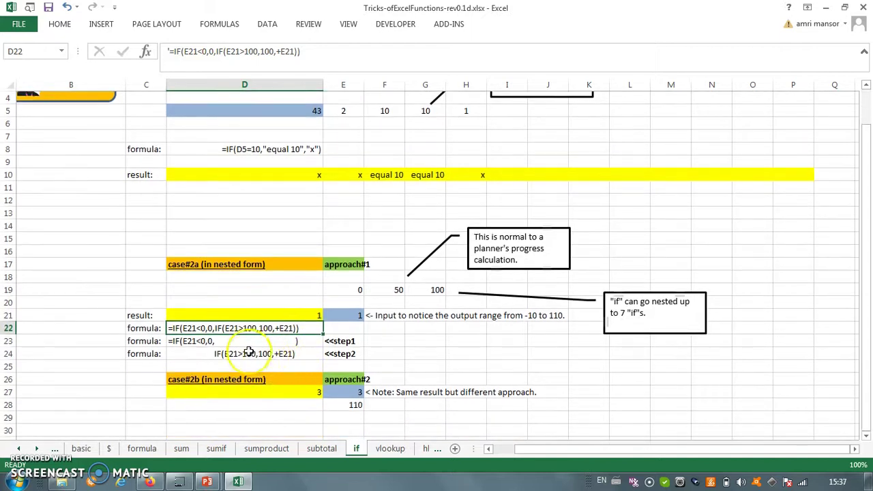
Compare the full nested formula in D22 with its step1 part in D23 and the step2 row 24.
left_click(179, 343)
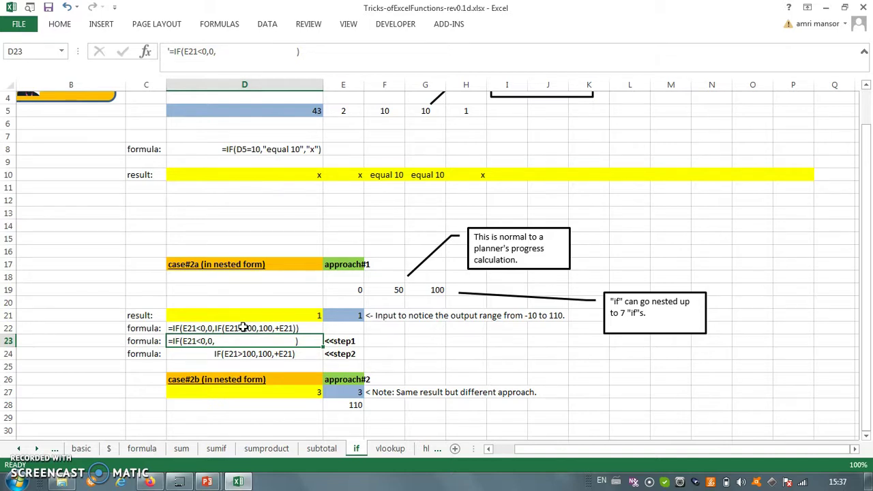
left_click(243, 327)
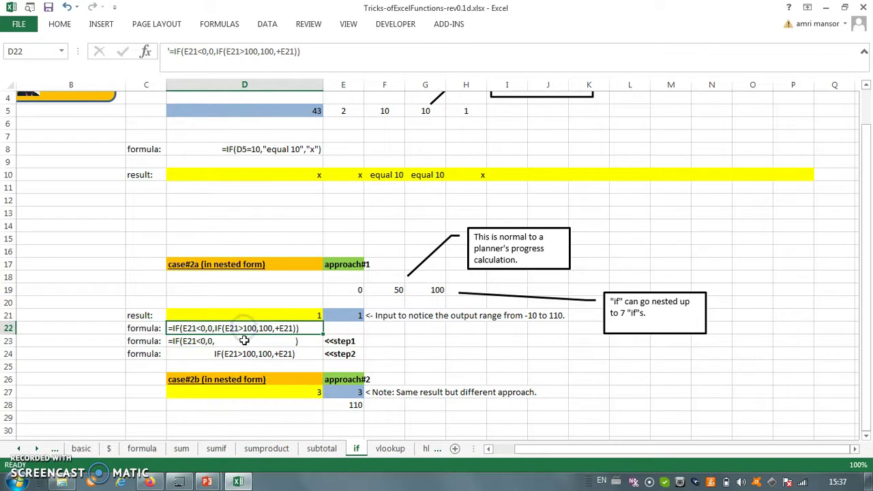
left_click(337, 341)
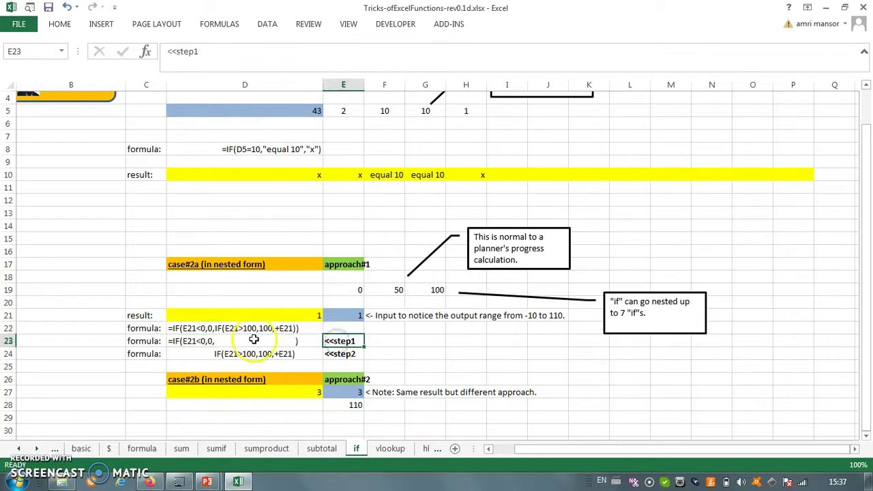
left_click(188, 342)
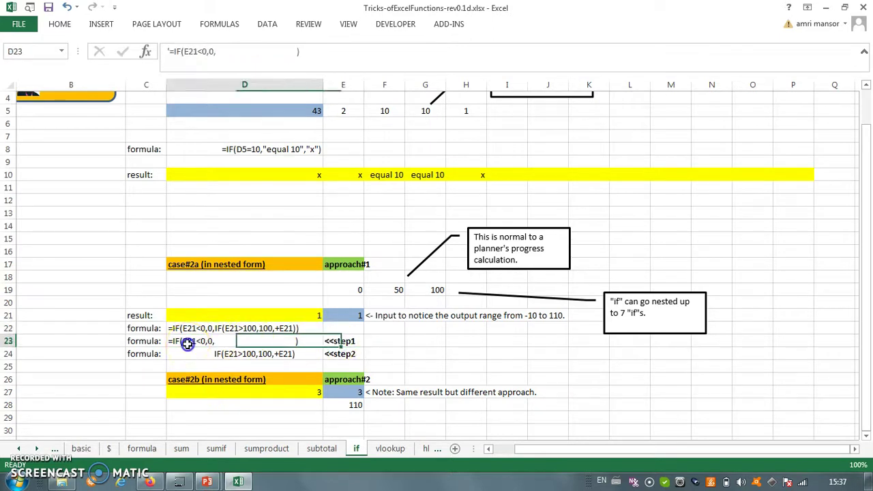
left_click(346, 354)
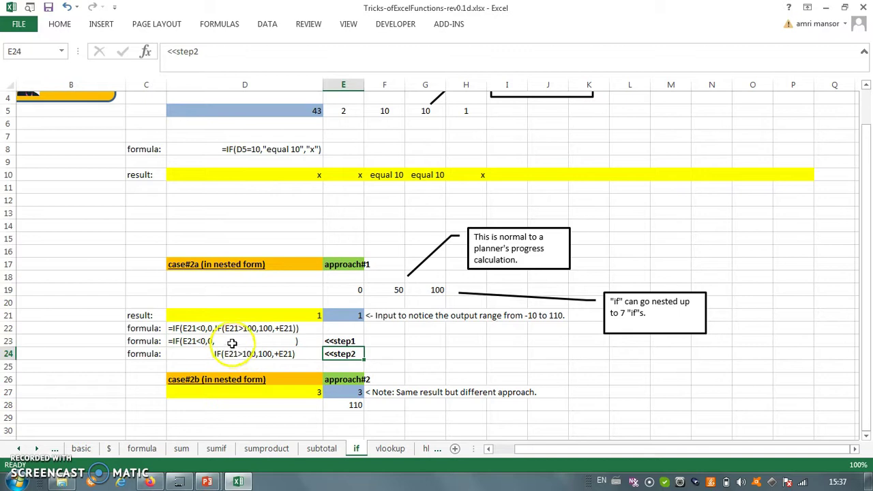
Read the callout beside case#2a about how many IFs can be nested.
left_click(405, 342)
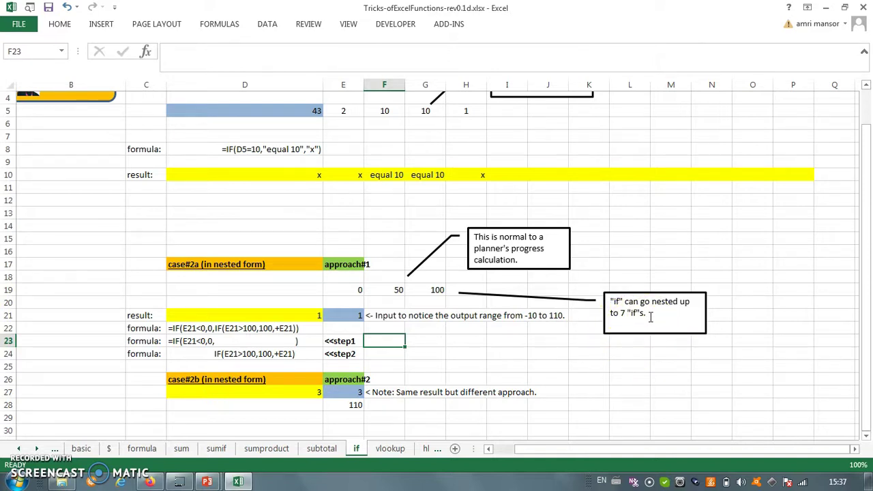
left_click(587, 341)
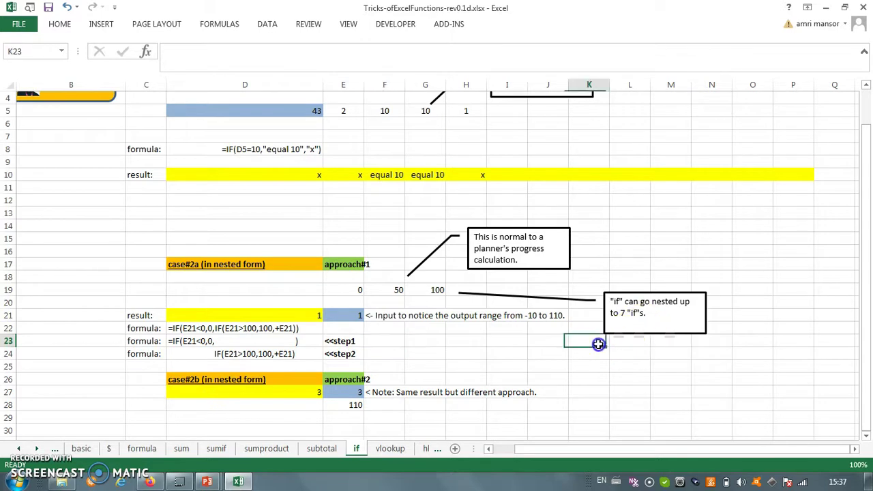
left_click(600, 367)
left_click(573, 349)
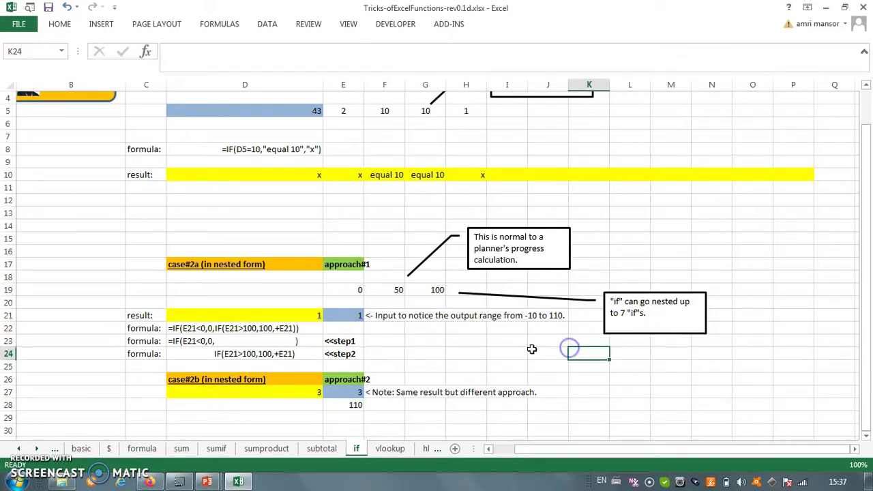
left_click(532, 350)
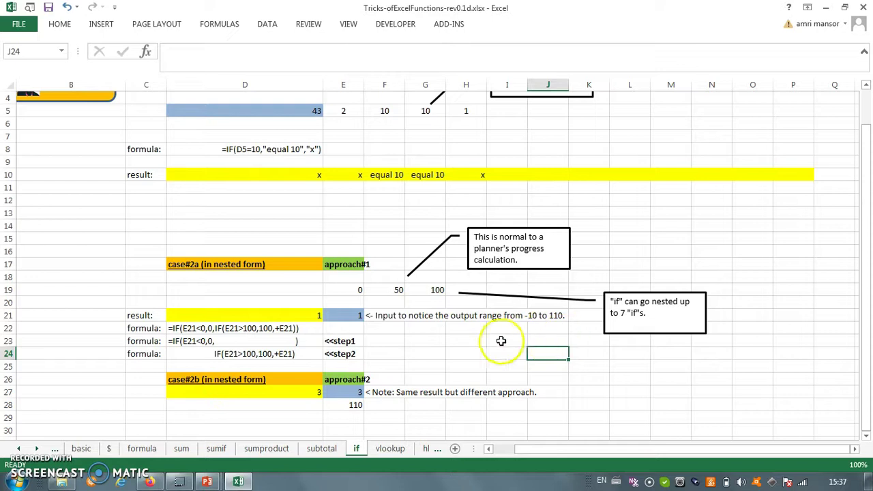
left_click(476, 341)
Examine how the step1 part in D23 and the step2 part in D24 combine into the nested formula in D22.
left_click(278, 341)
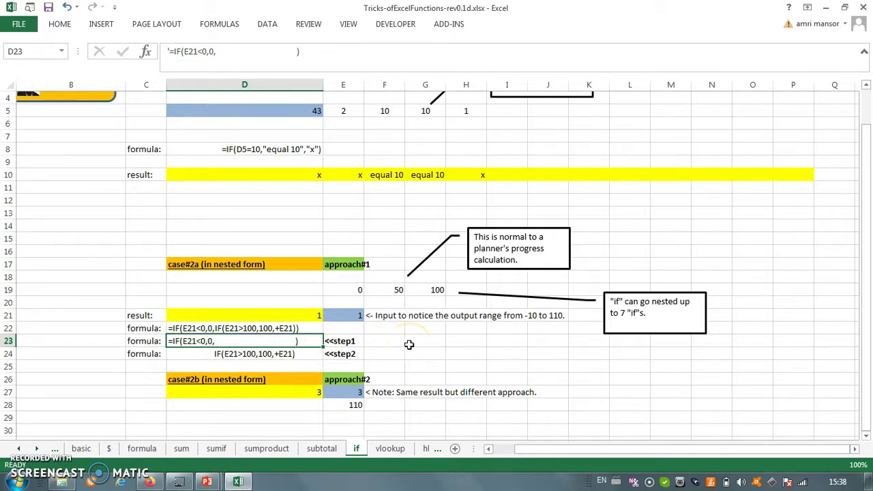
left_click(250, 354)
left_click(256, 341)
left_click(261, 329)
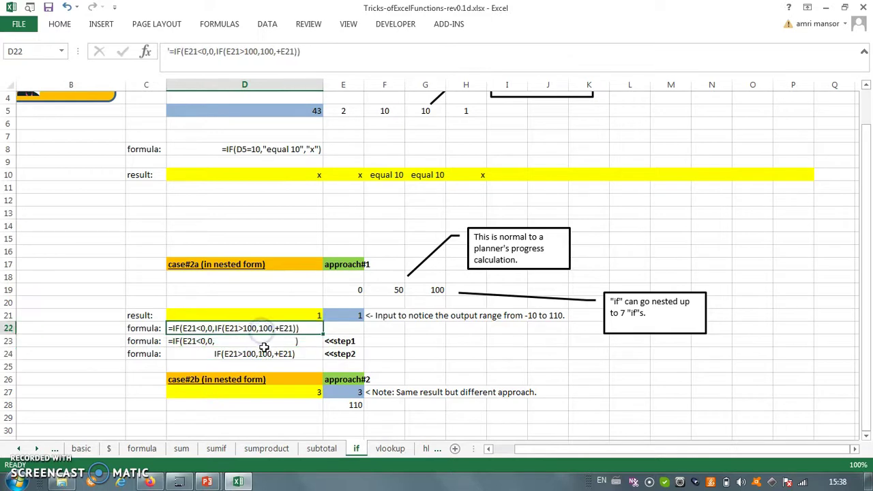
left_click(253, 354)
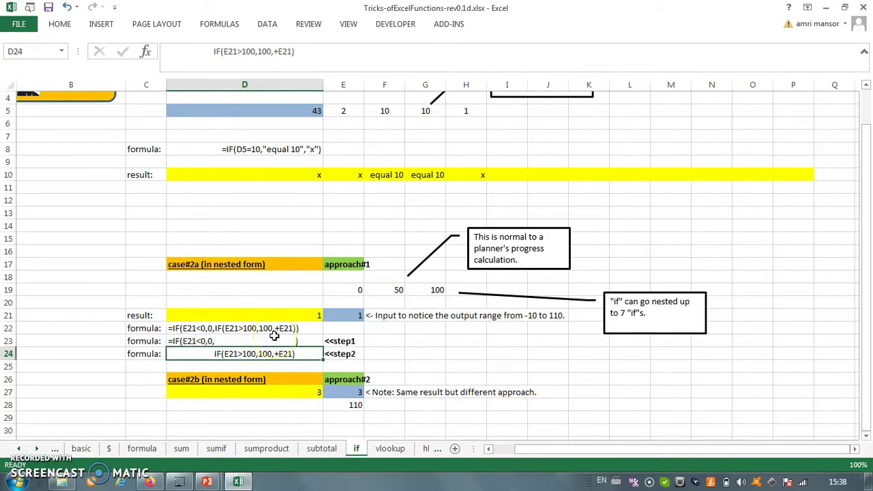
scroll(274, 336, "up", 1)
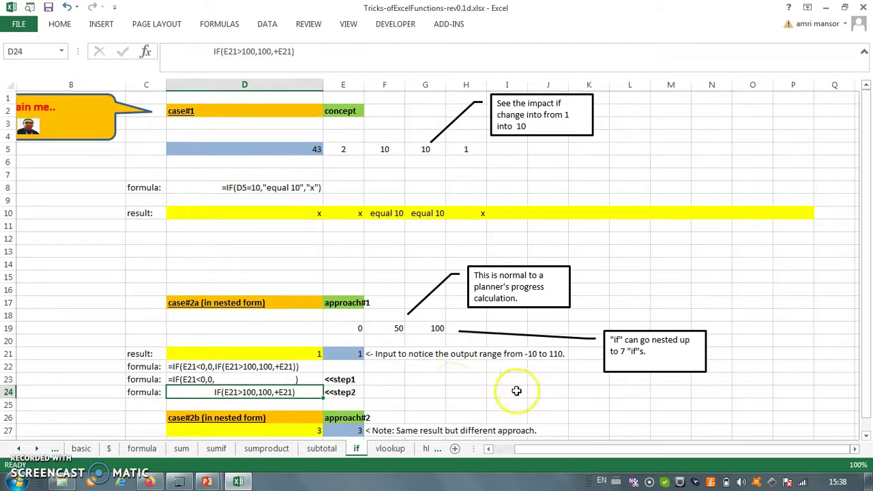
left_click(272, 366)
Review the progress scale values in E19, F19 and G19 in relation to the case#2a input in E21.
left_click(356, 330)
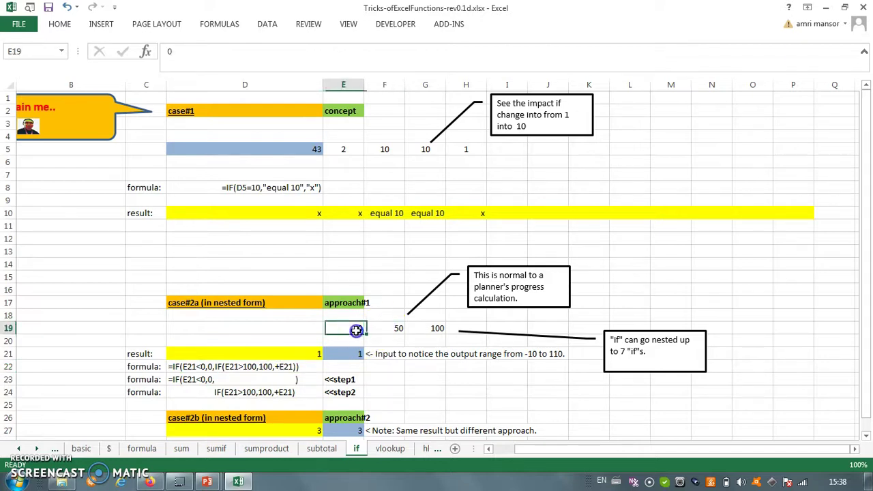
left_click(354, 353)
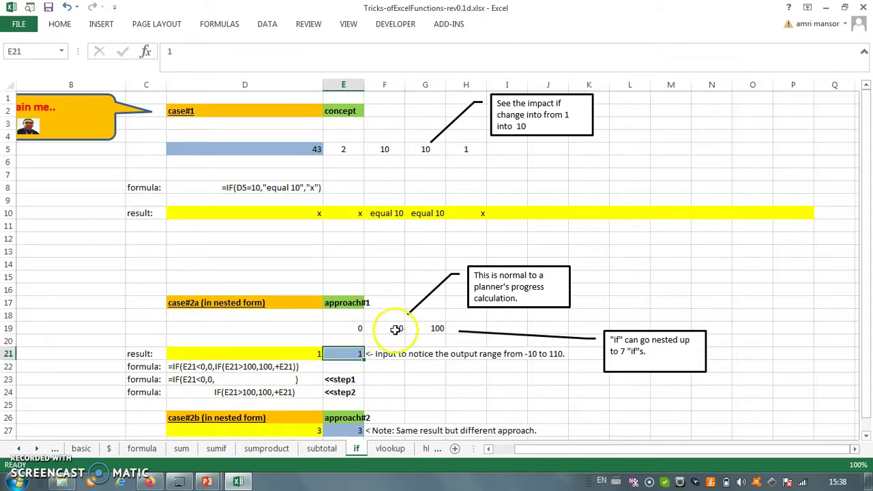
left_click(394, 329)
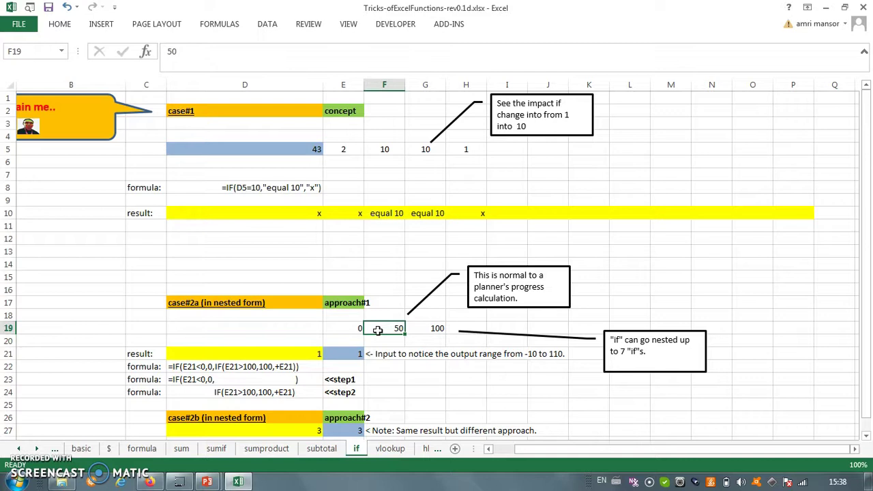
left_click(347, 329)
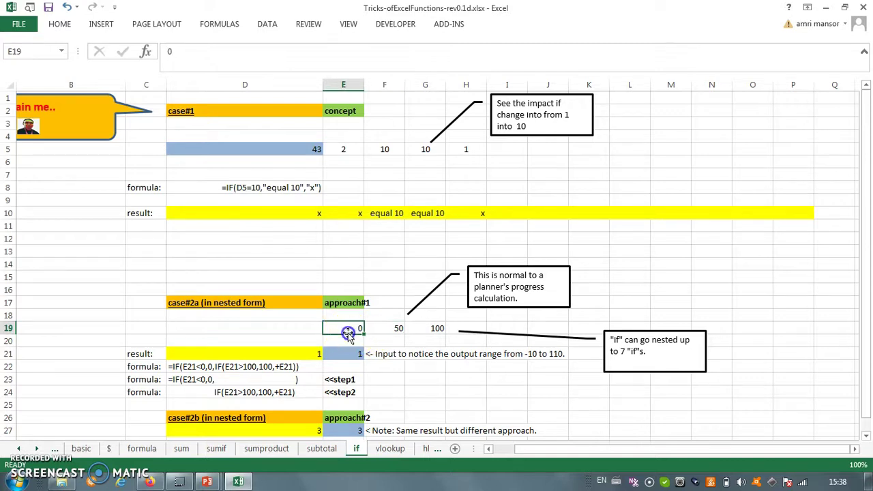
left_click(429, 328)
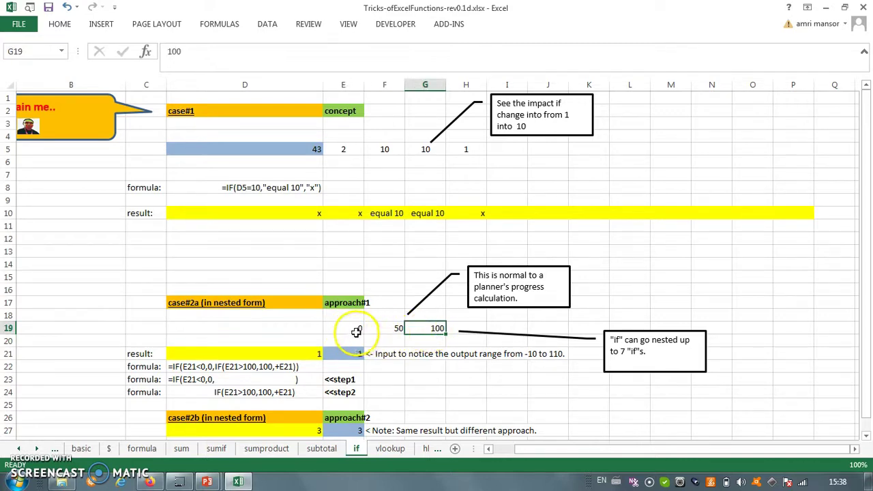
left_click(356, 331)
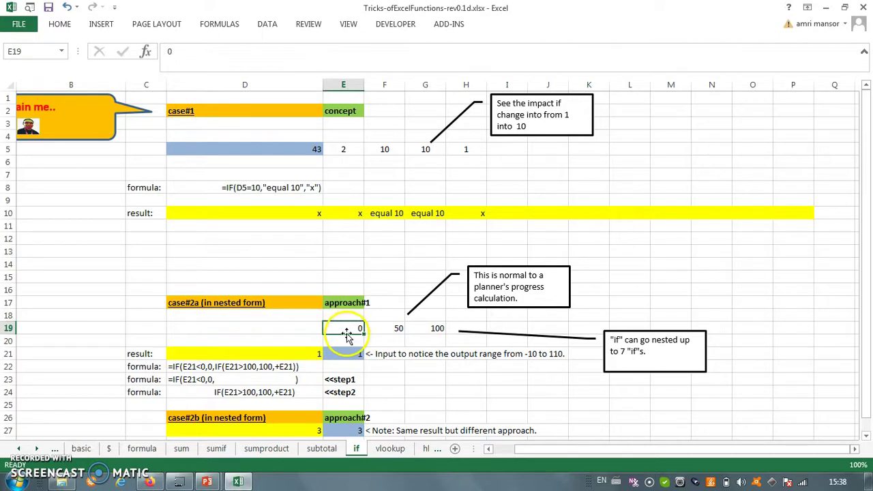
left_click(430, 328)
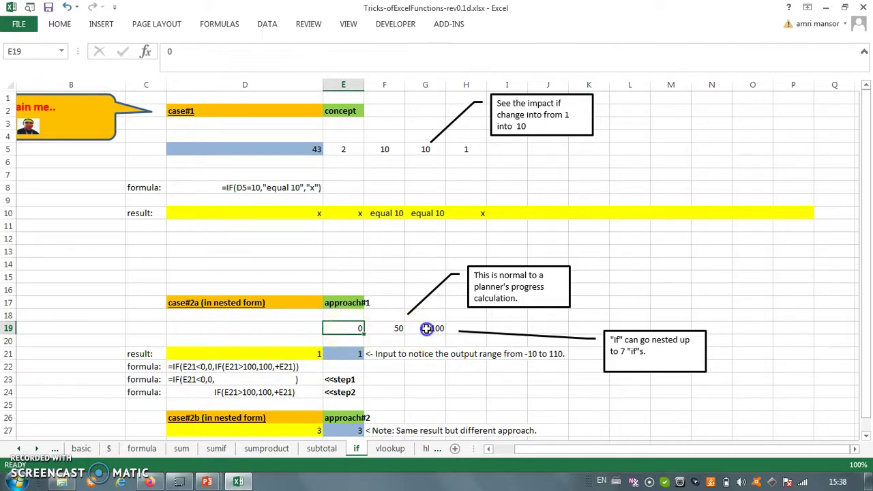
left_click(349, 329)
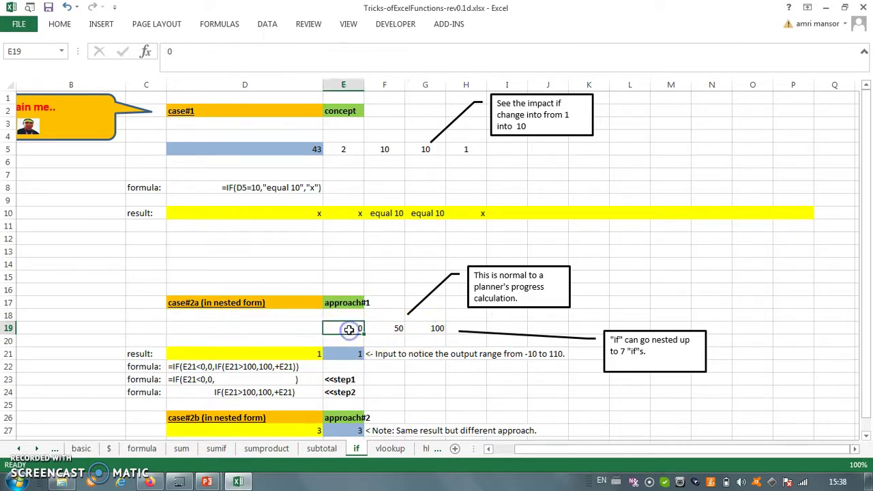
Consider the areas before E19 and beyond G19 on the progress scale, and relate them to the nested IF formula in D22.
left_click(267, 332)
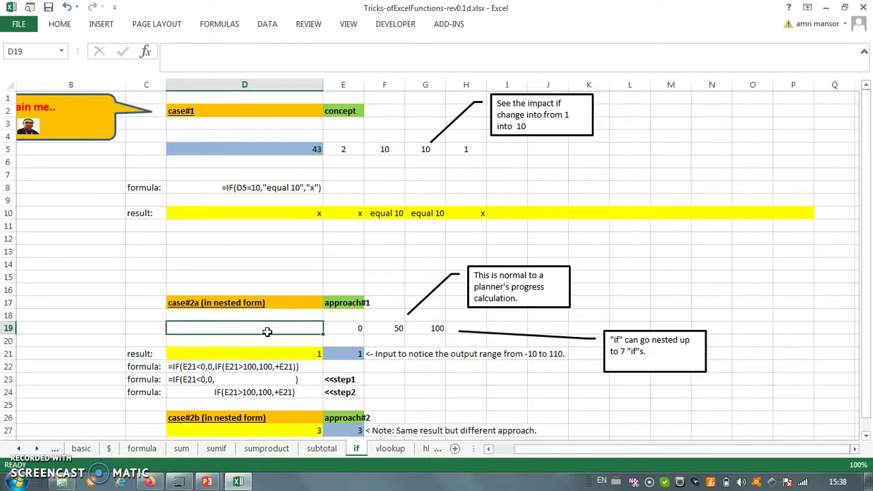
left_click(442, 328)
left_click(466, 322)
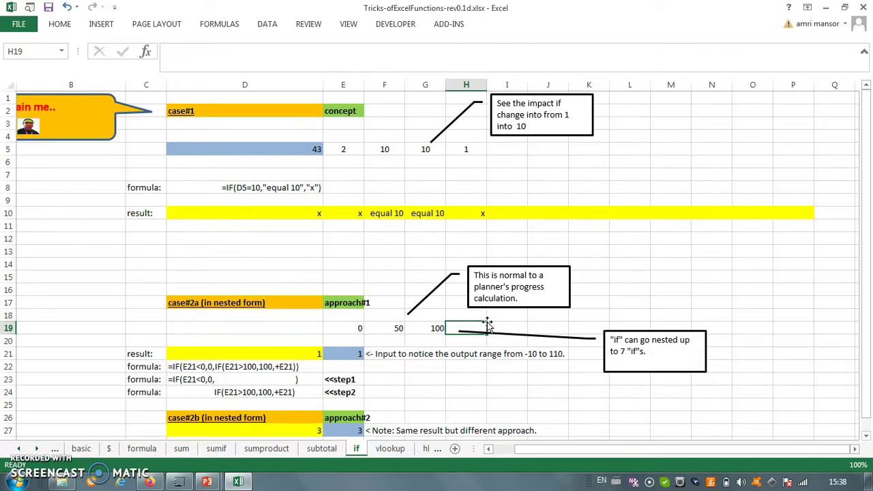
left_click(512, 316)
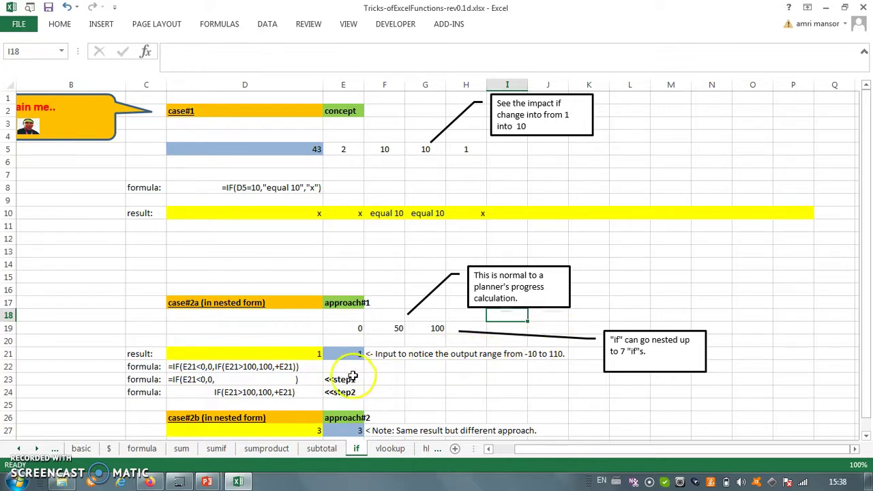
left_click(195, 368)
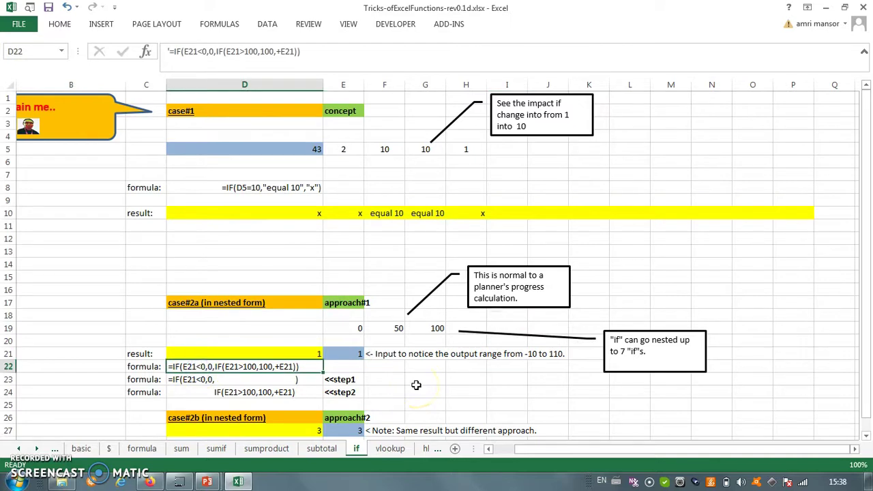